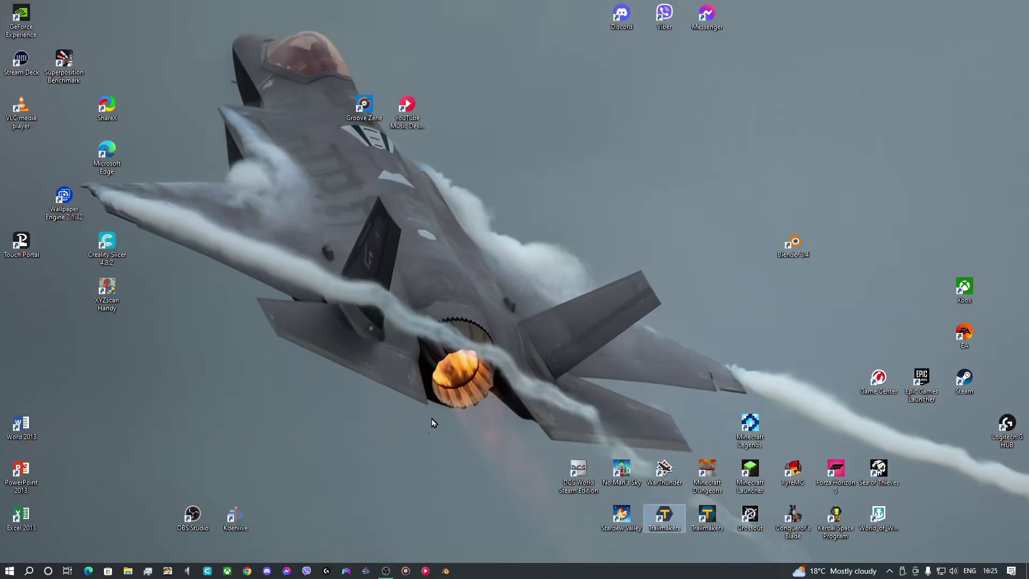
- Deselect the Trailmakers shortcut on the desktop
left_click(433, 418)
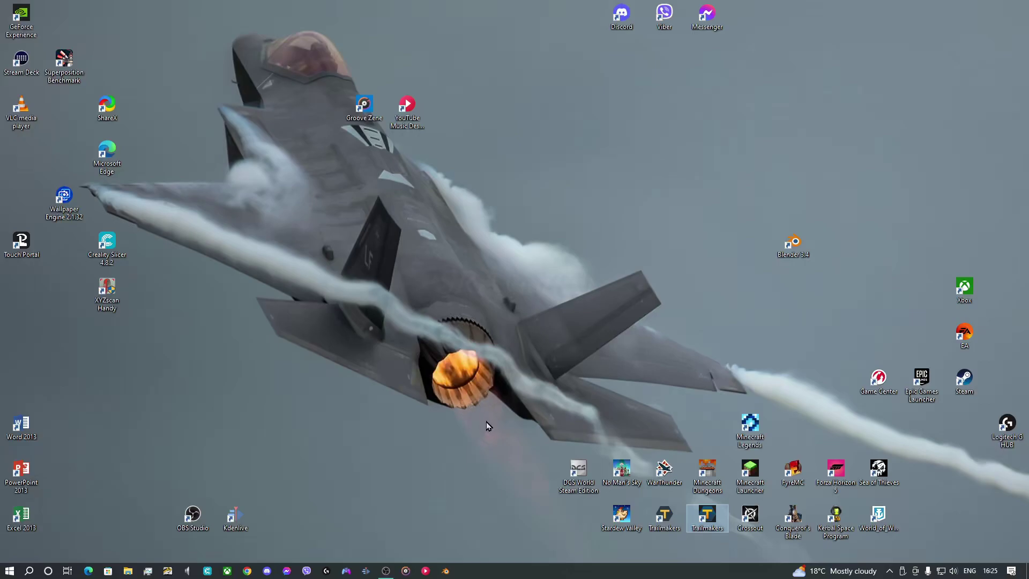
left_click(329, 471)
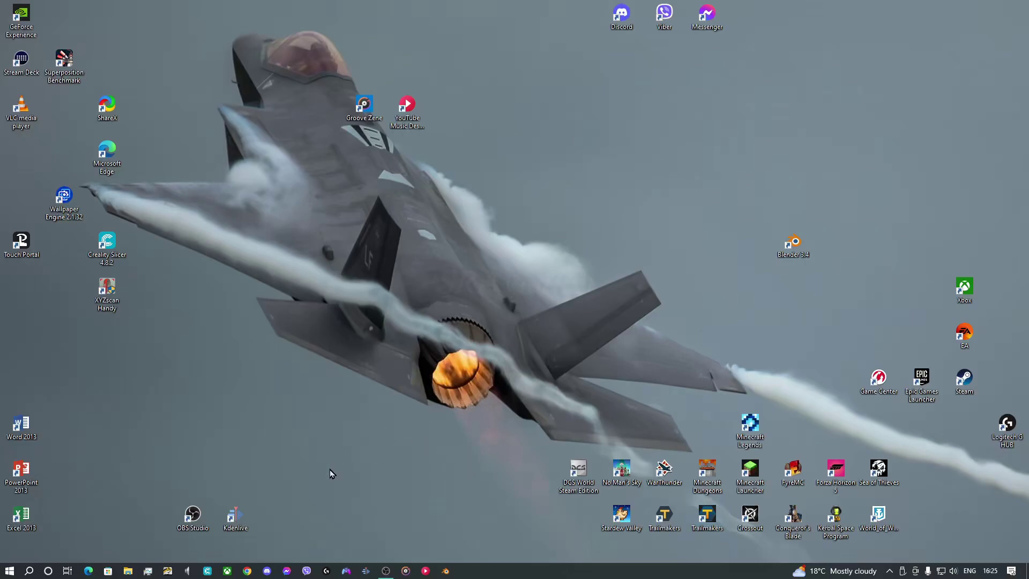
- Open File Explorer on Local Disk (C:) and search it for 'trailmakers flashbulb'
left_click(129, 571)
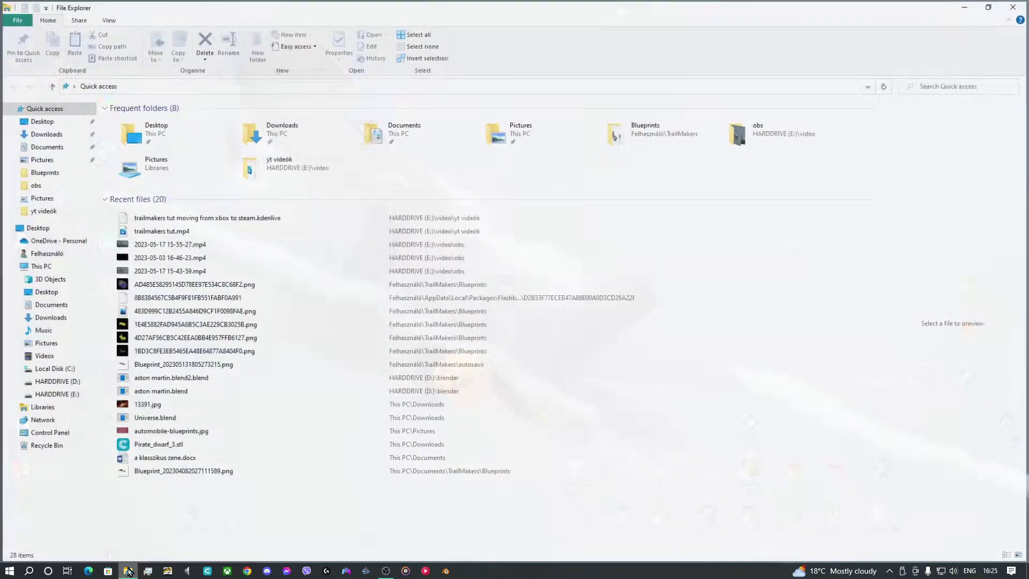
left_click(76, 369)
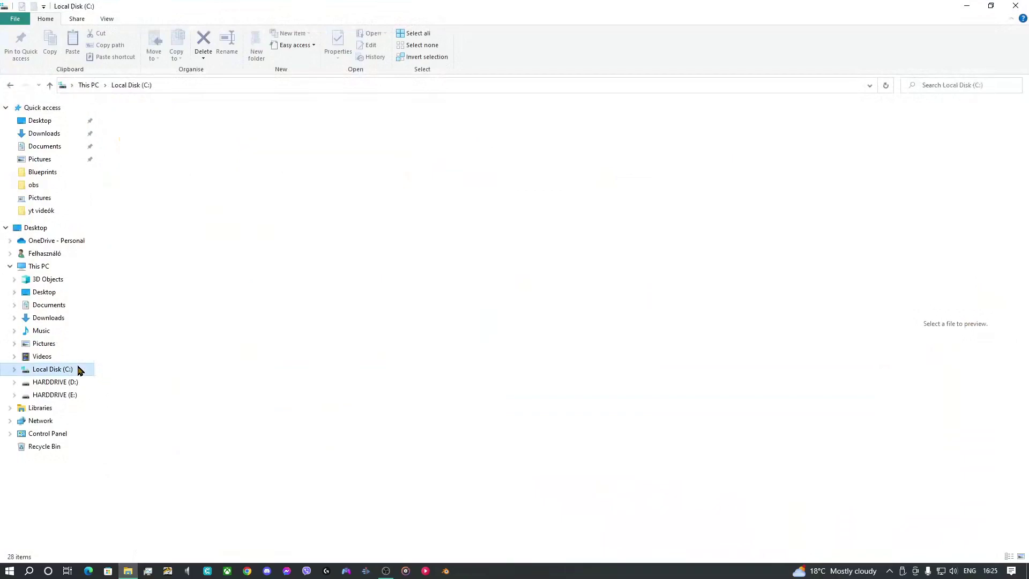
left_click(14, 369)
left_click(937, 85)
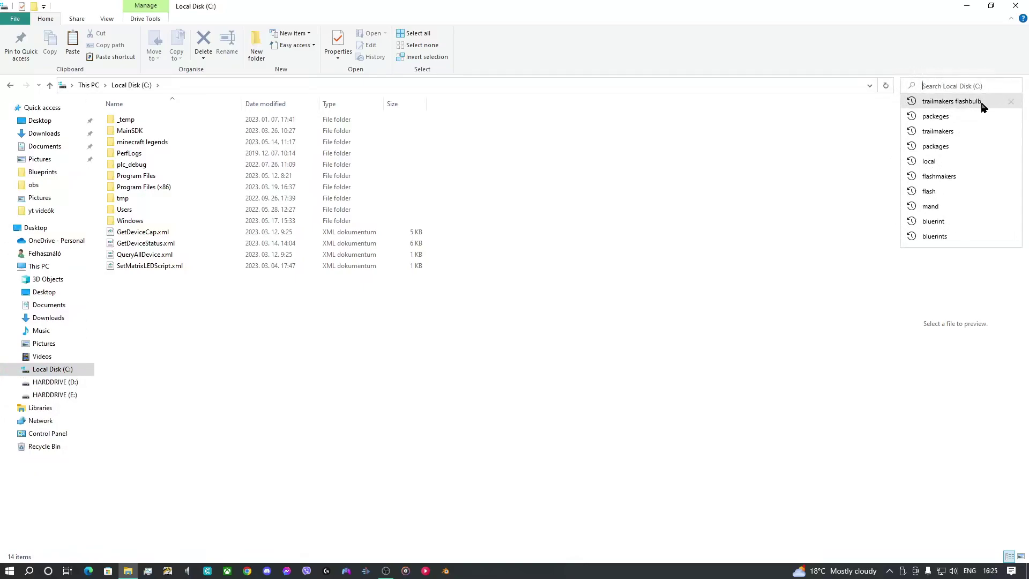
left_click(953, 102)
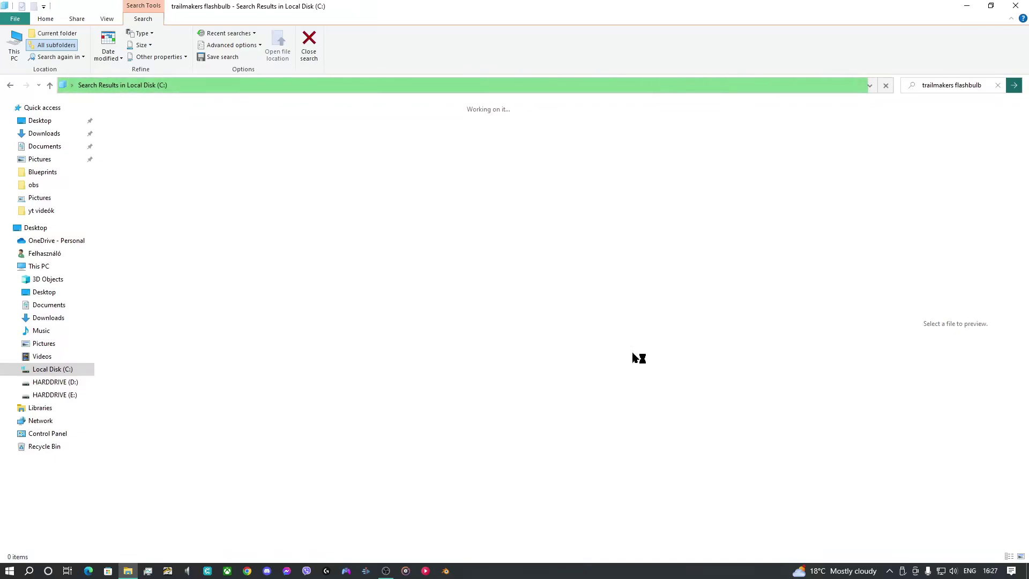
- Stop the C: search and browse to the user's home folder under Users
left_click(84, 369)
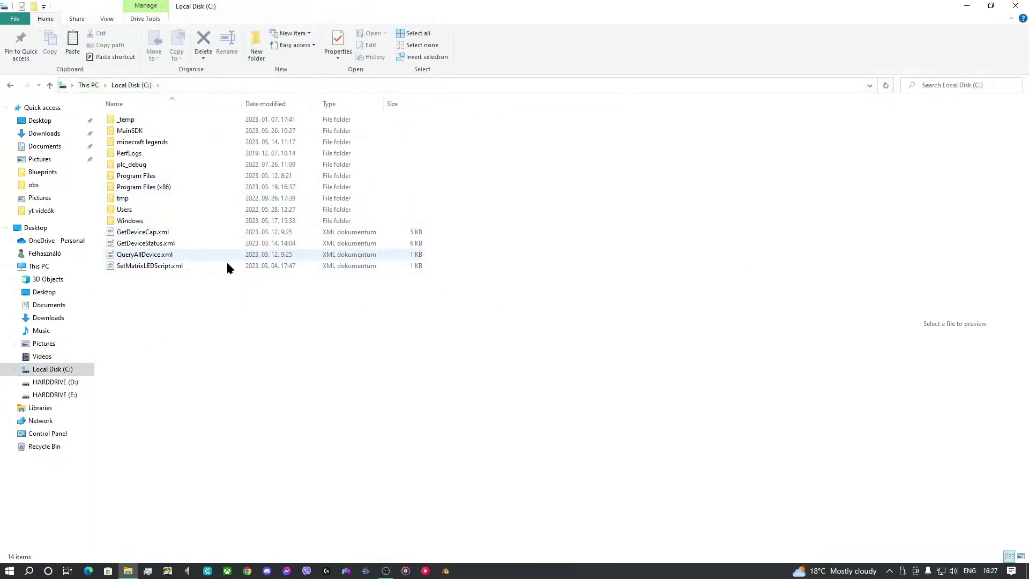
double_click(154, 212)
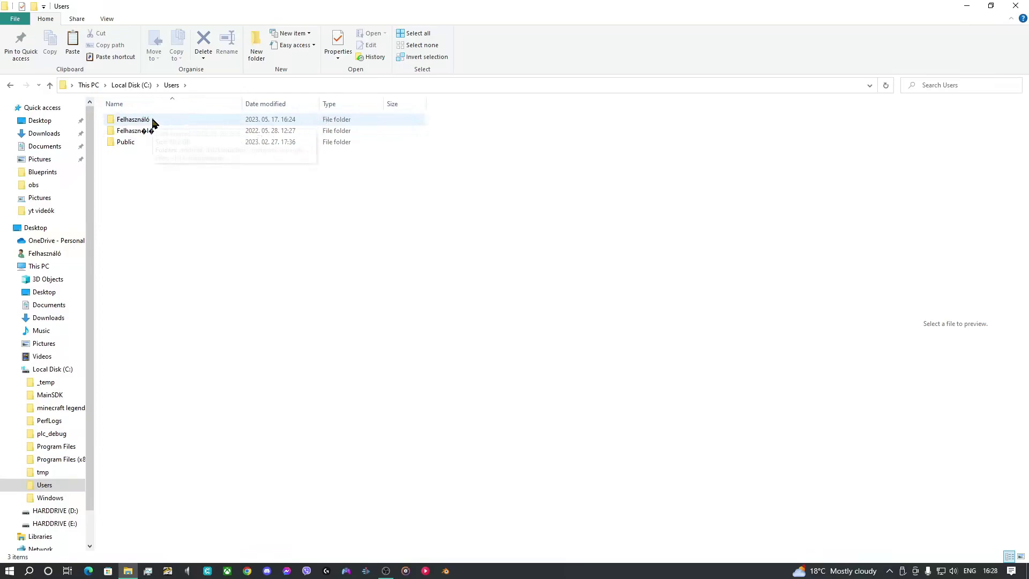
mouse_move(152, 122)
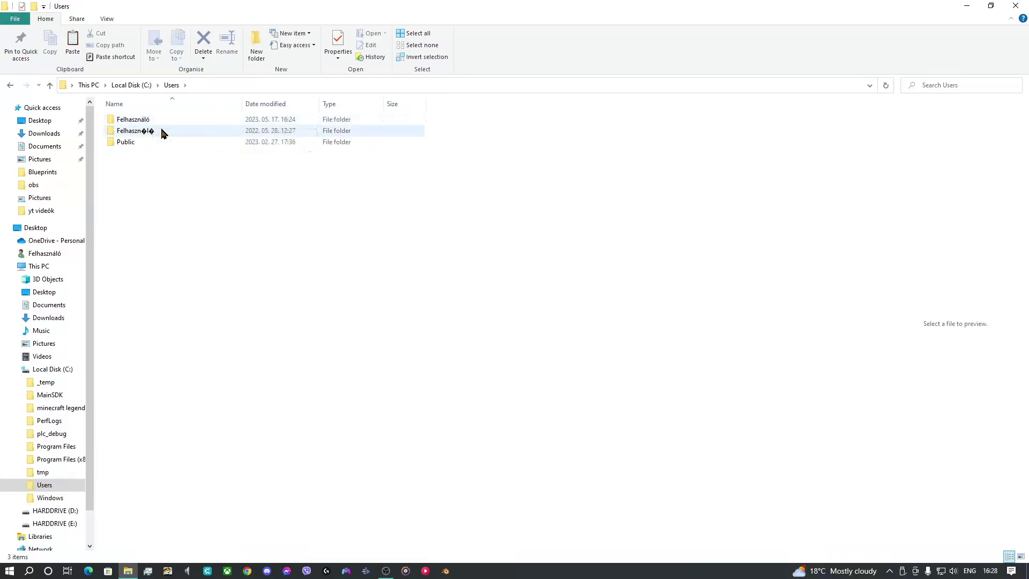
double_click(153, 121)
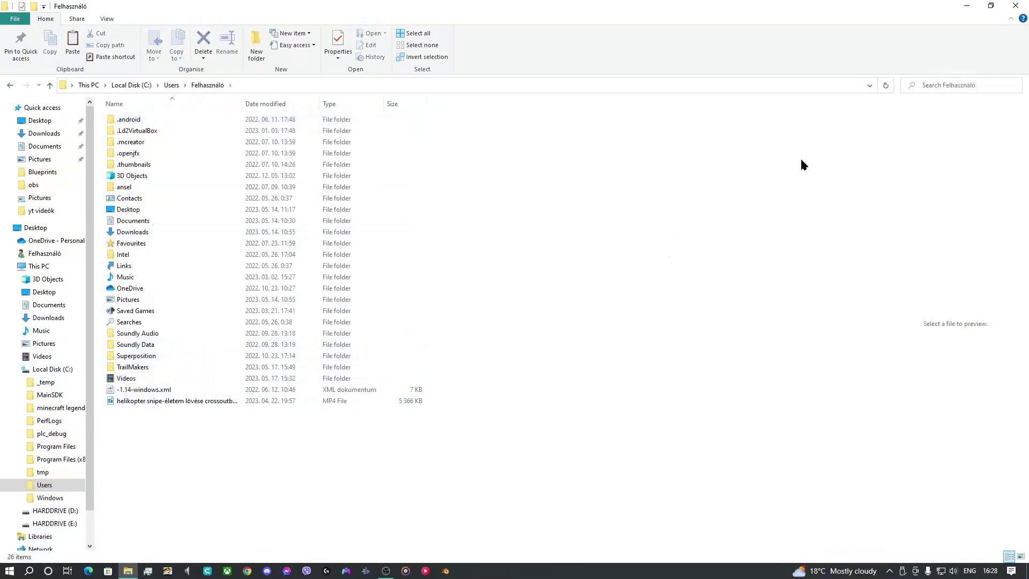
- Search the home folder for 'trailmakers flashbulb'
left_click(946, 86)
type("trail")
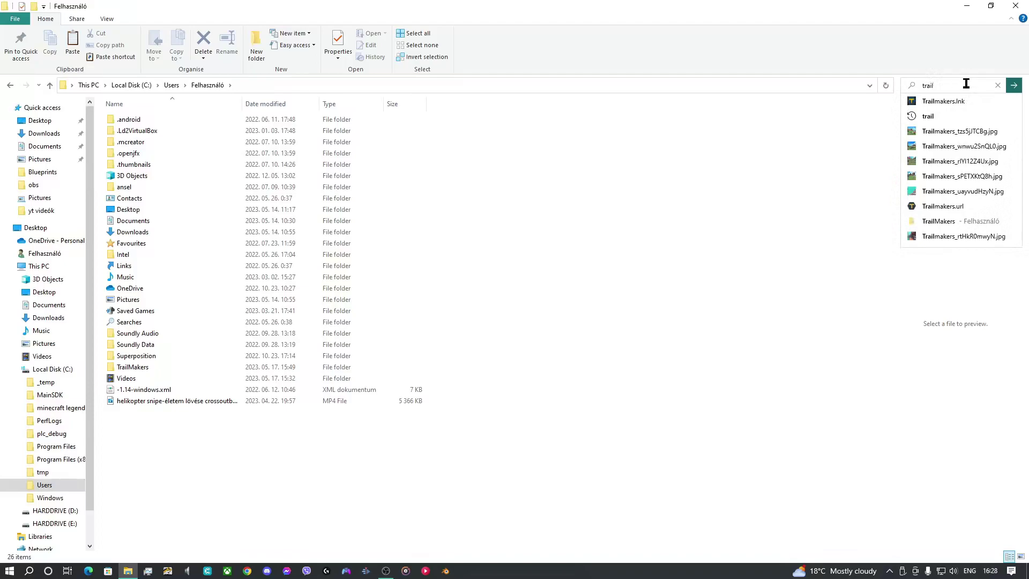
type("n")
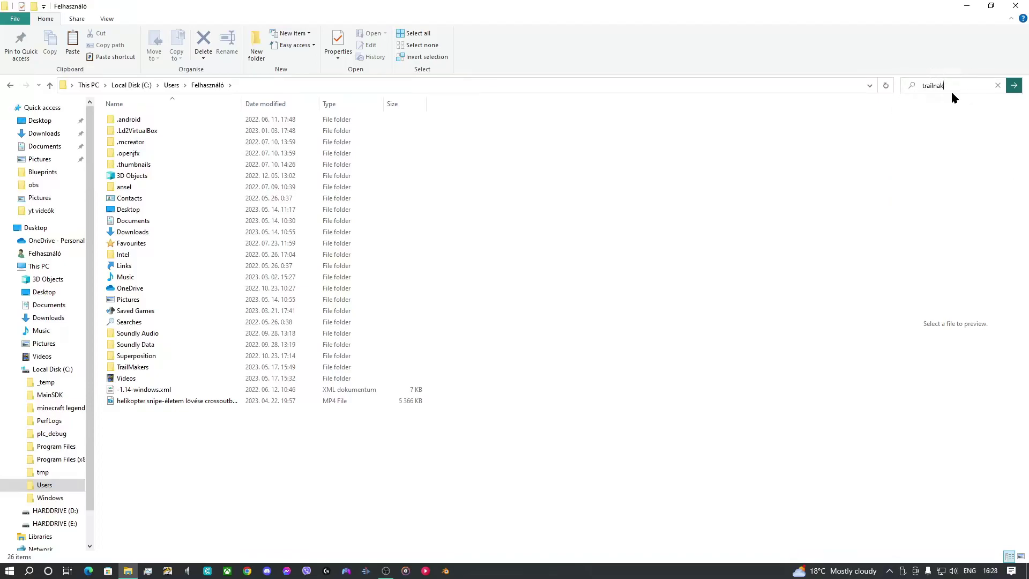
type("ak")
key("BackSpace")
key("BackSpace")
key("BackSpace")
type("m")
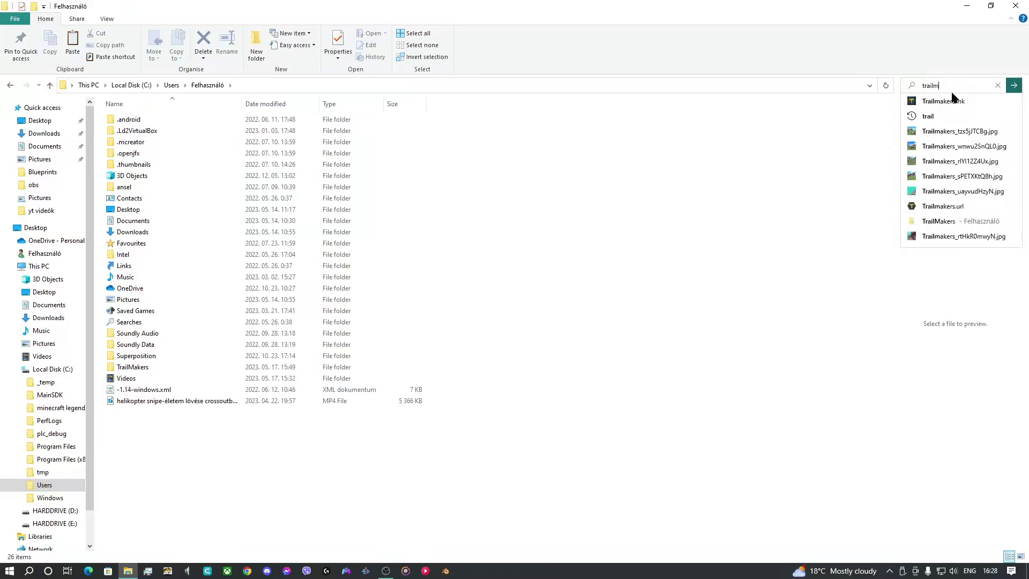
type("akers flash")
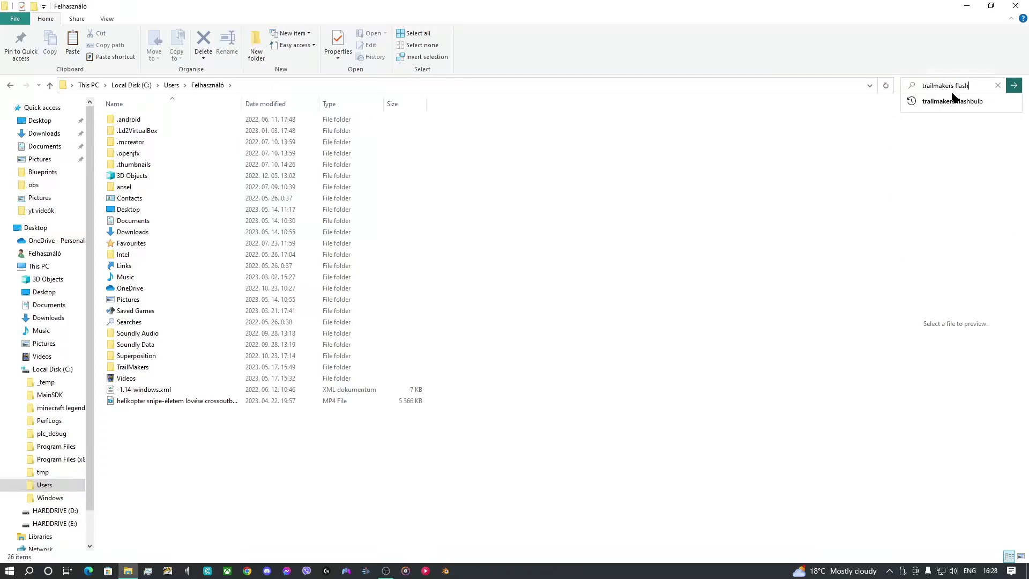
type("bul")
- Open the Flashbulb.Trailmakers_8a41h19xsg1bm result and go into SystemAppData > wgs
left_click(979, 97)
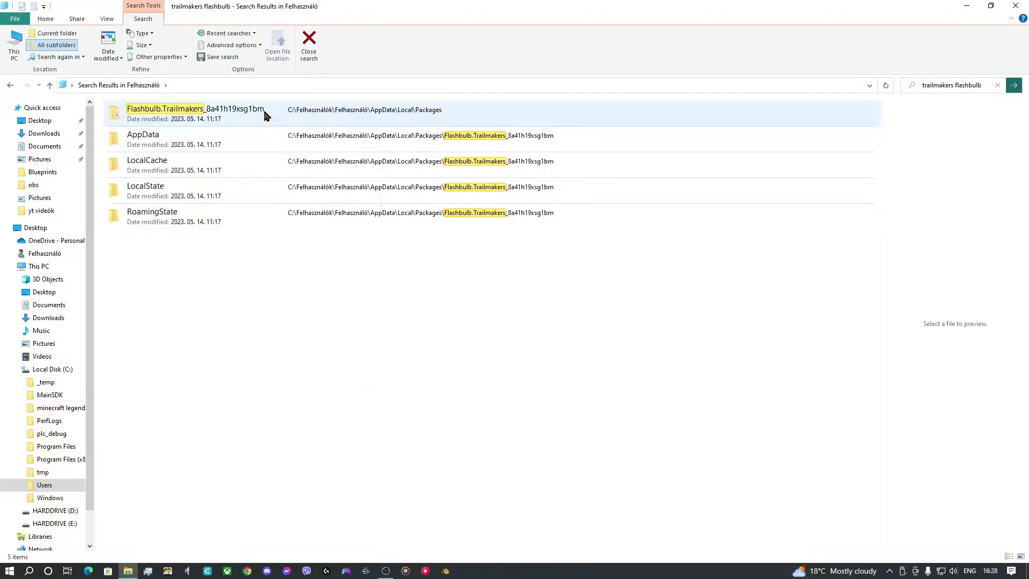
left_click(152, 120)
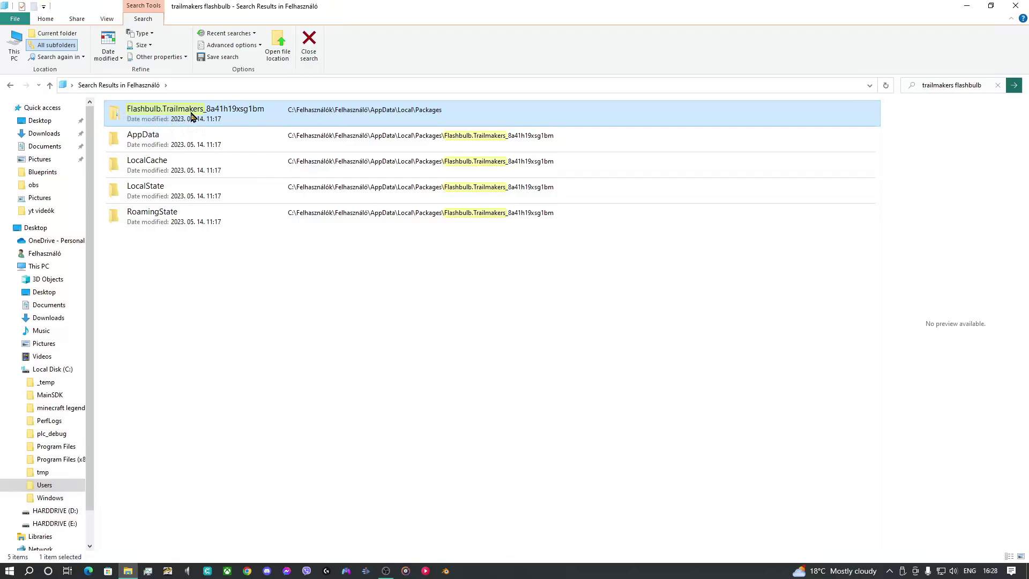
double_click(192, 116)
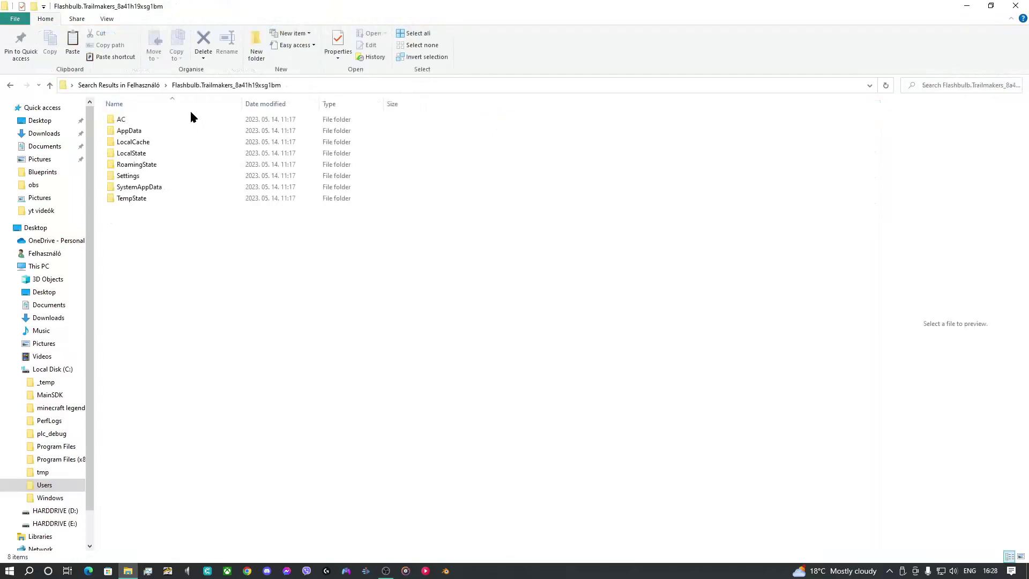
double_click(187, 189)
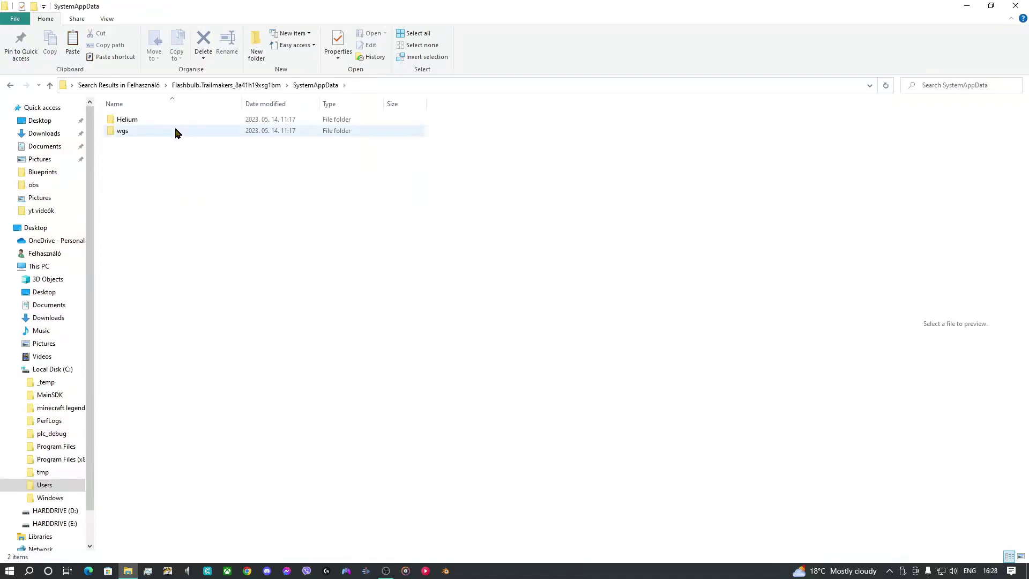
double_click(176, 132)
- Check the Helium and t folders, then select the 000901F14FDCEC49 folder in wgs
key("alt+Left")
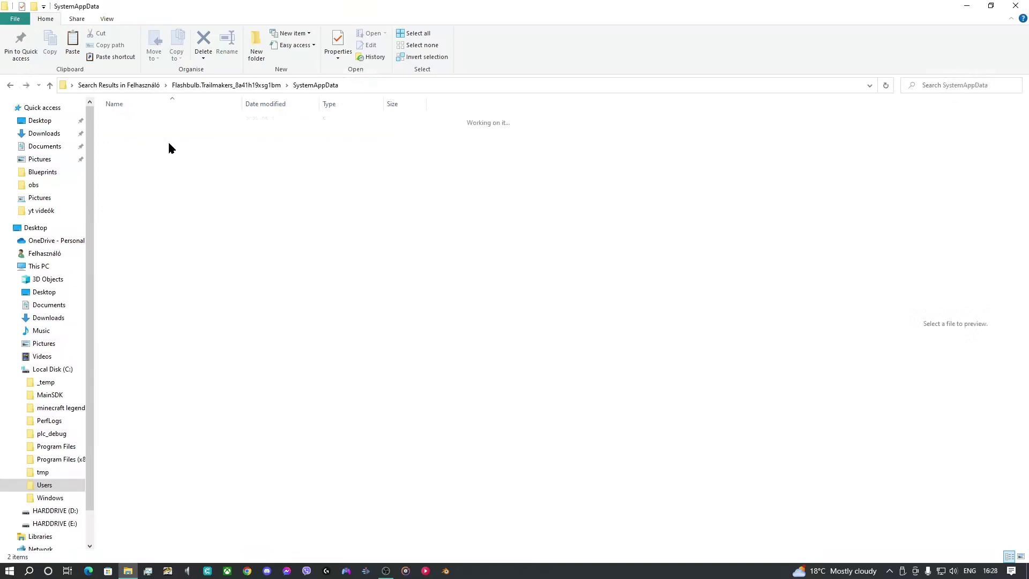
double_click(155, 121)
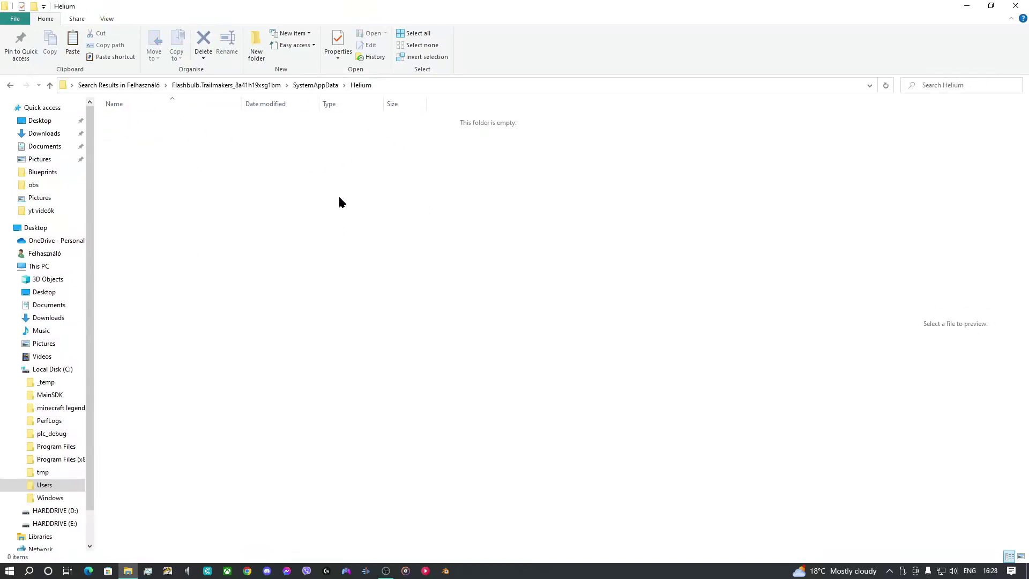
key("alt+Left")
double_click(143, 130)
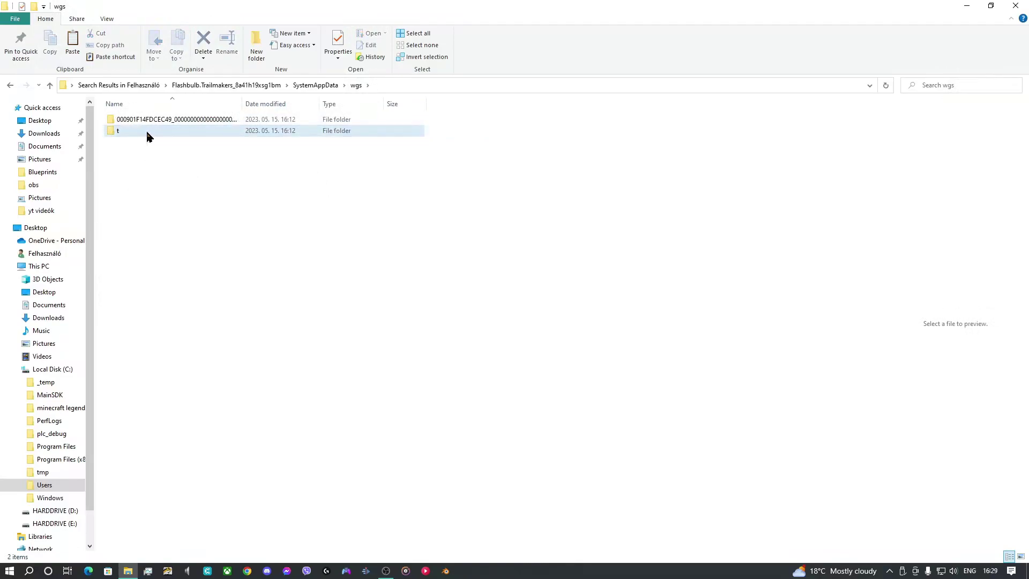
double_click(147, 132)
key("alt+Left")
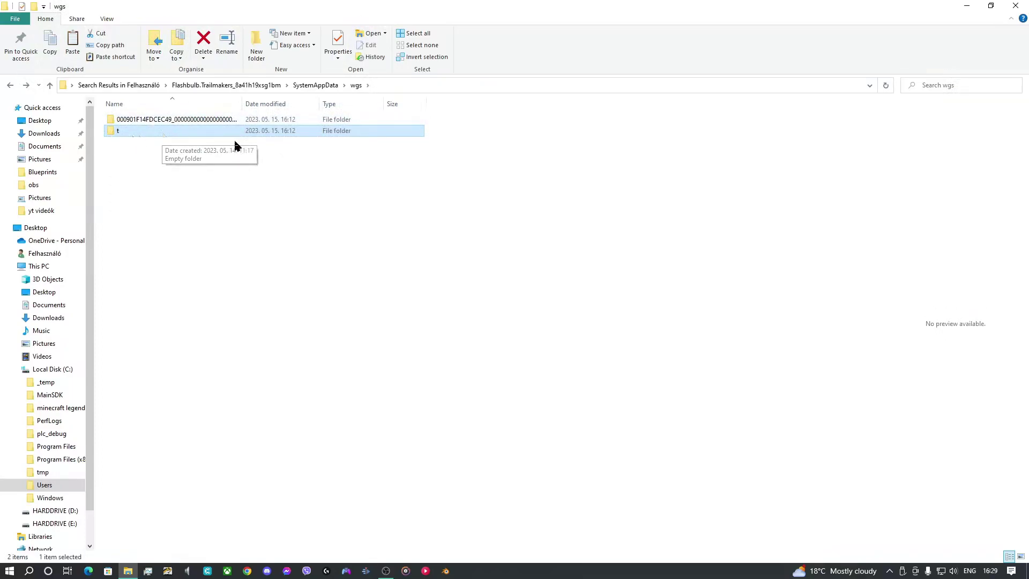
left_click(160, 120)
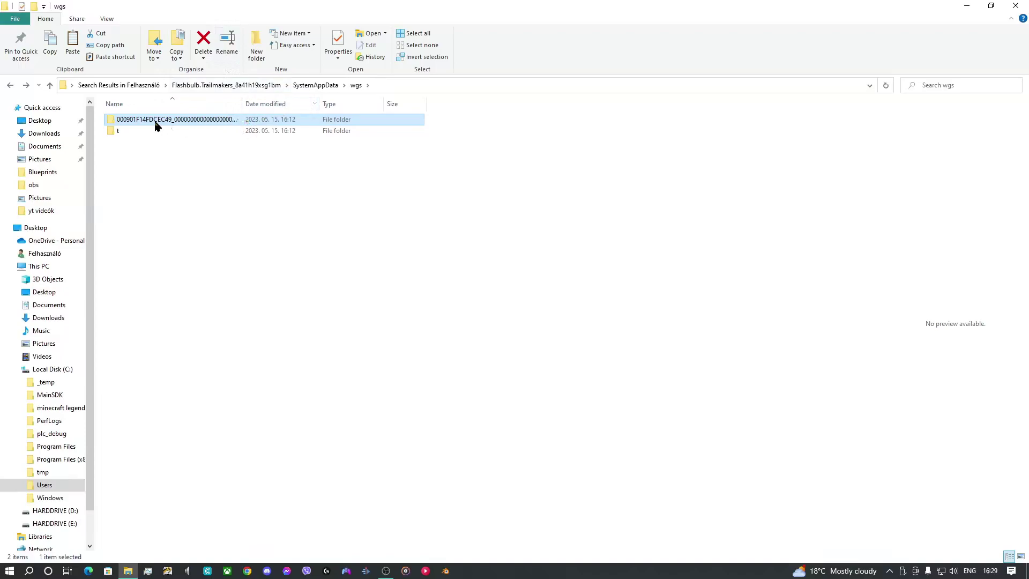
- Open the 000901F14FDCEC49 folder and look inside several of its eight save folders
double_click(205, 124)
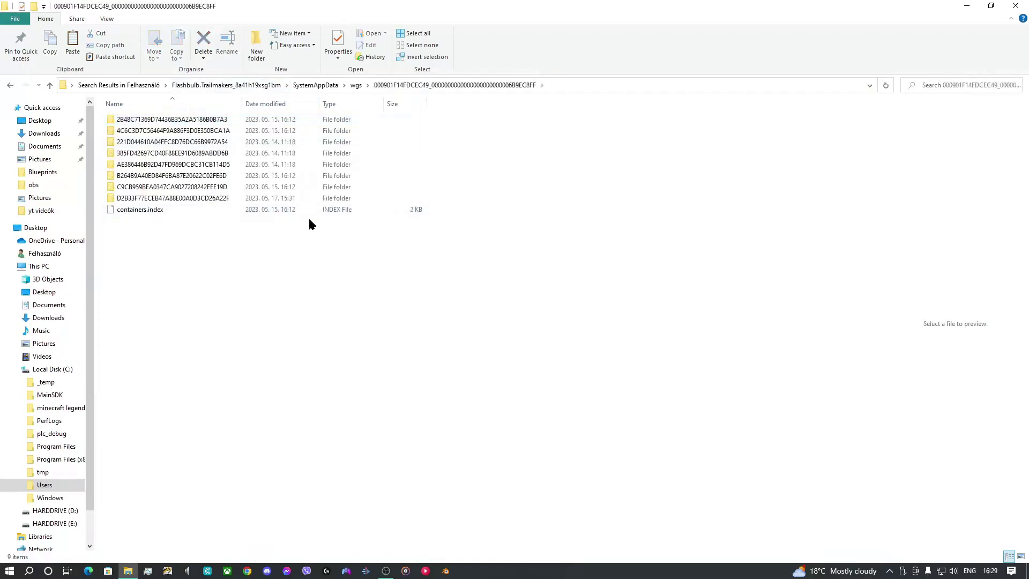
left_click_drag(301, 279, 214, 115)
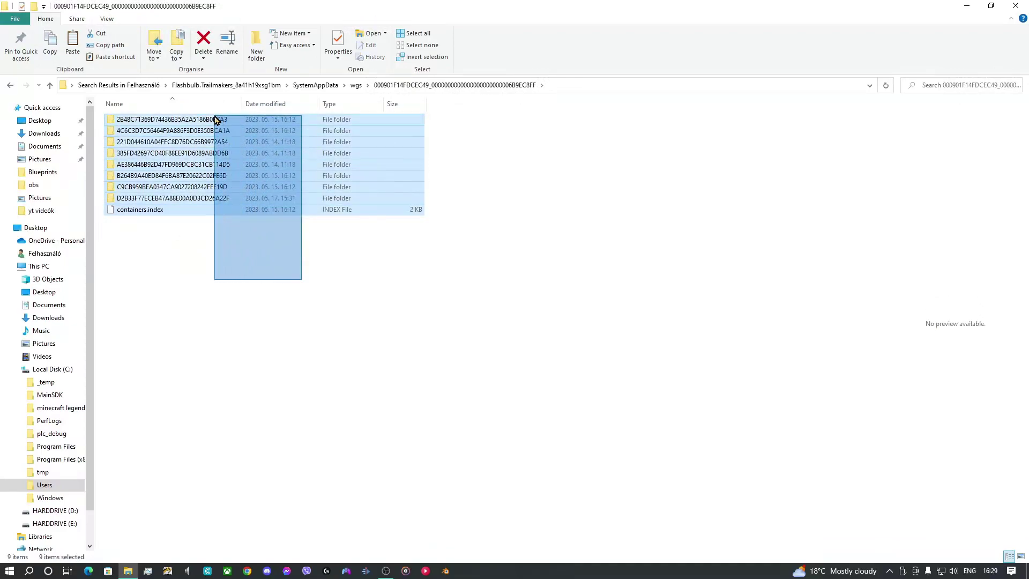
left_click(532, 161)
left_click_drag(437, 199, 222, 119)
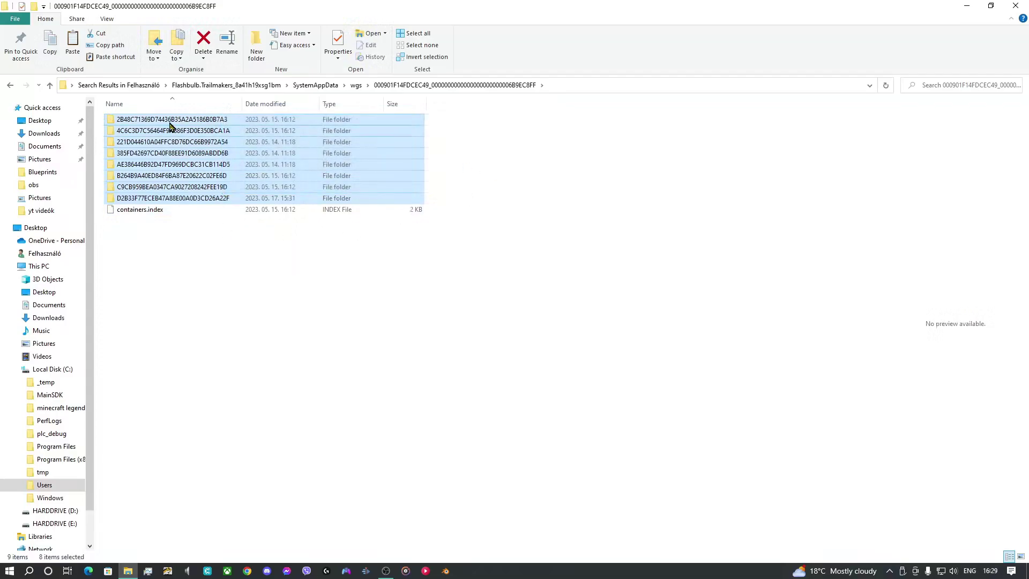
left_click(435, 285)
double_click(367, 198)
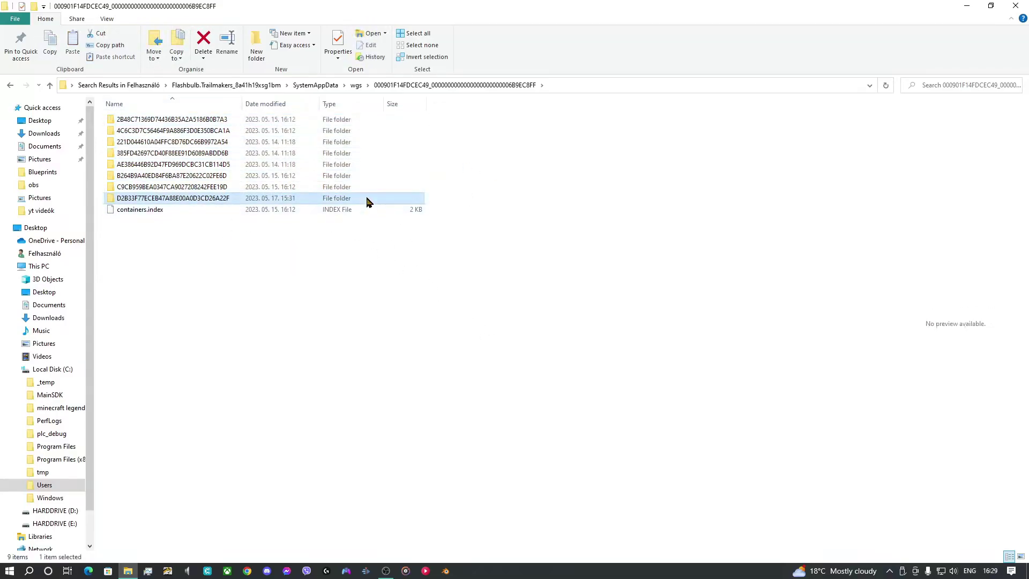
key("alt+Left")
double_click(220, 142)
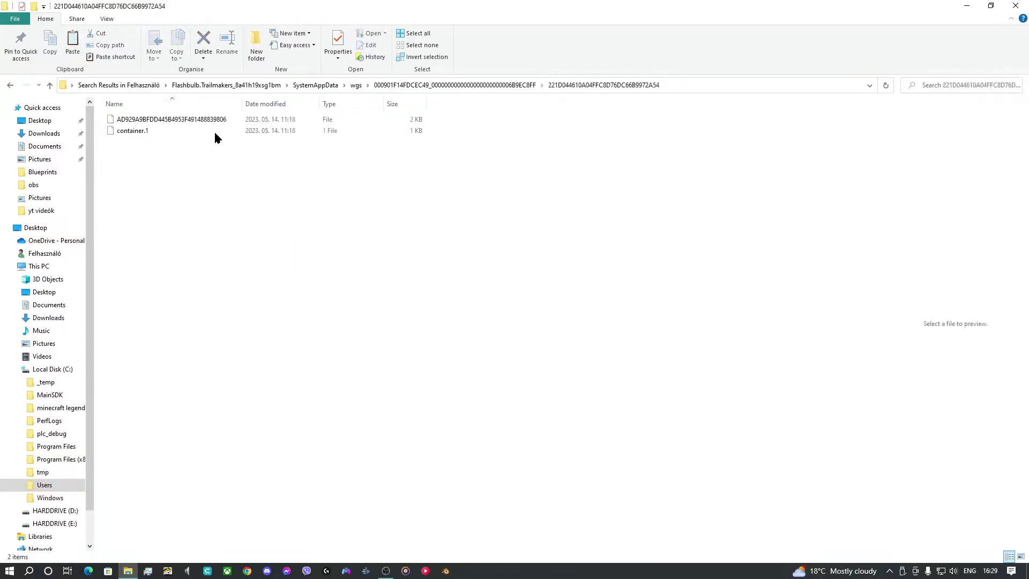
key("alt+Left")
left_click(525, 195)
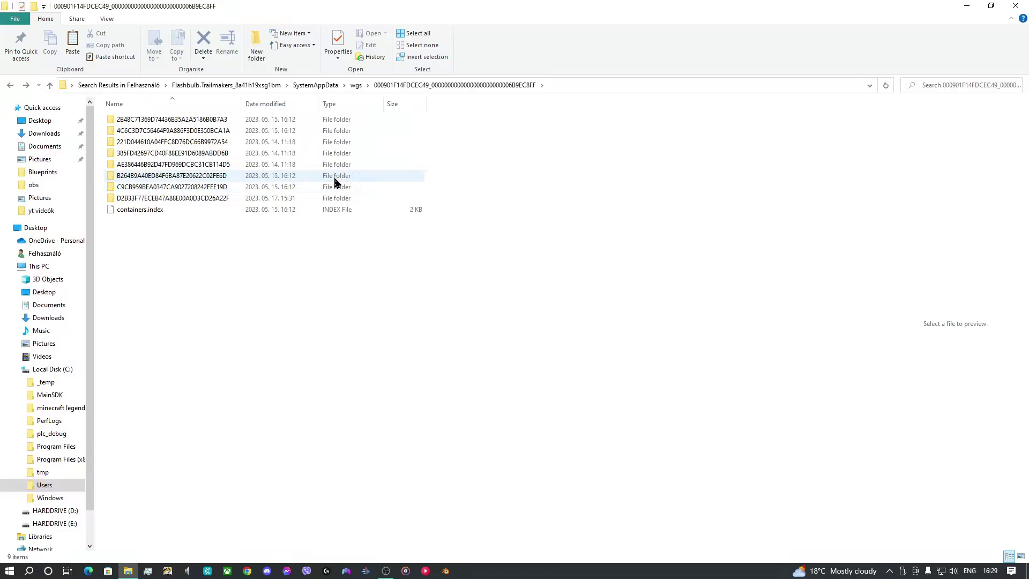
- Copy the last nine files of the 2B48C71369D74436B35A2A5186B0B7A3 save folder
double_click(242, 122)
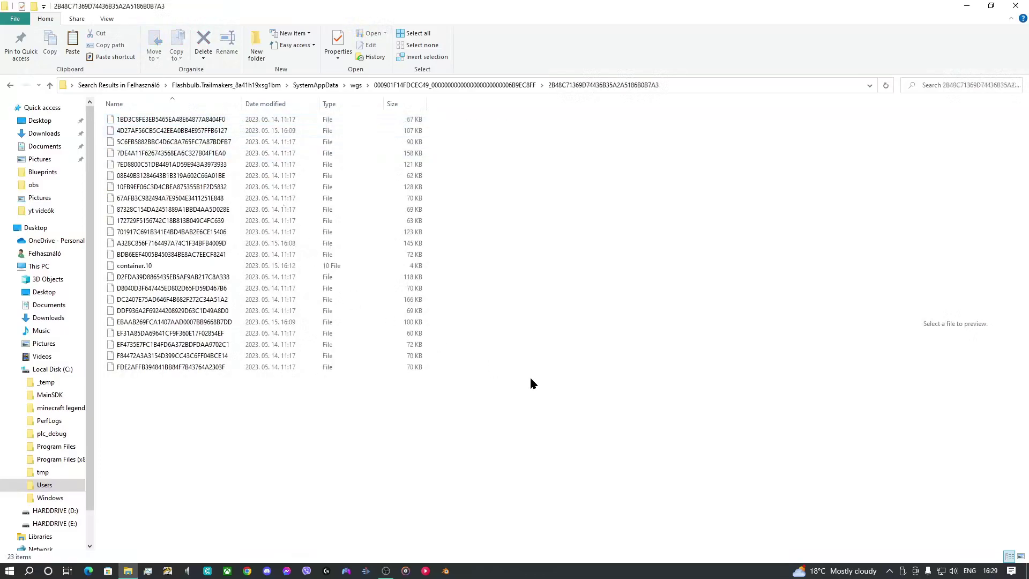
left_click_drag(430, 405, 175, 275)
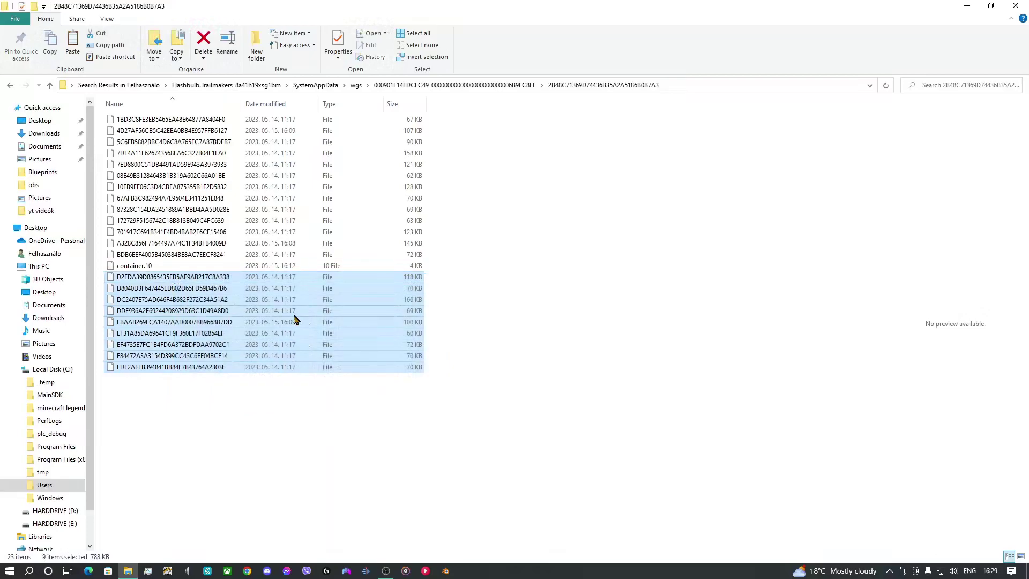
right_click(277, 316)
left_click(310, 452)
left_click(423, 488)
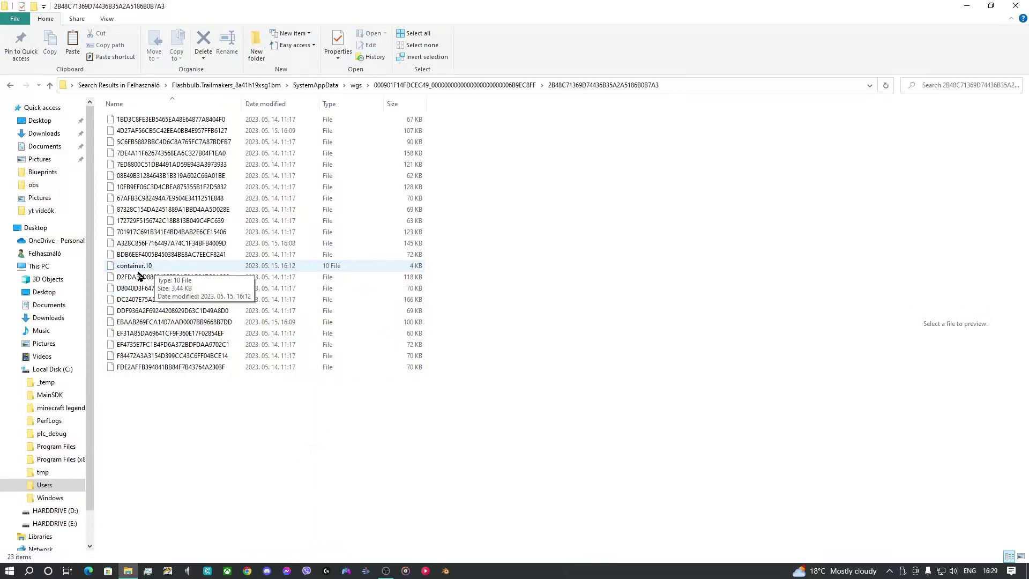
- Peek into the second save folder, then reopen the 2B48C71369D74436B35A2A5186B0B7A3 folder
key("BackSpace")
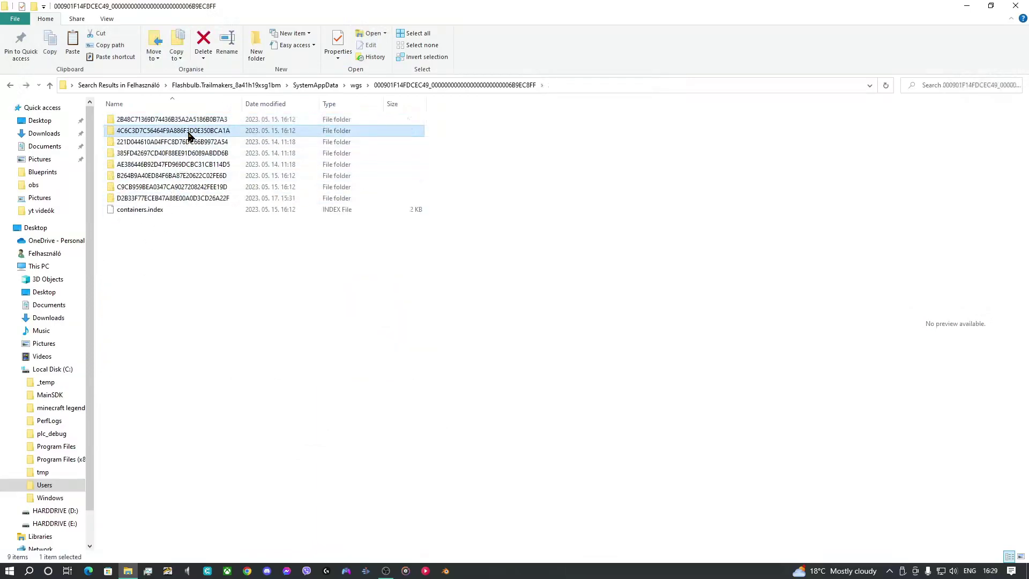
double_click(191, 132)
key("BackSpace")
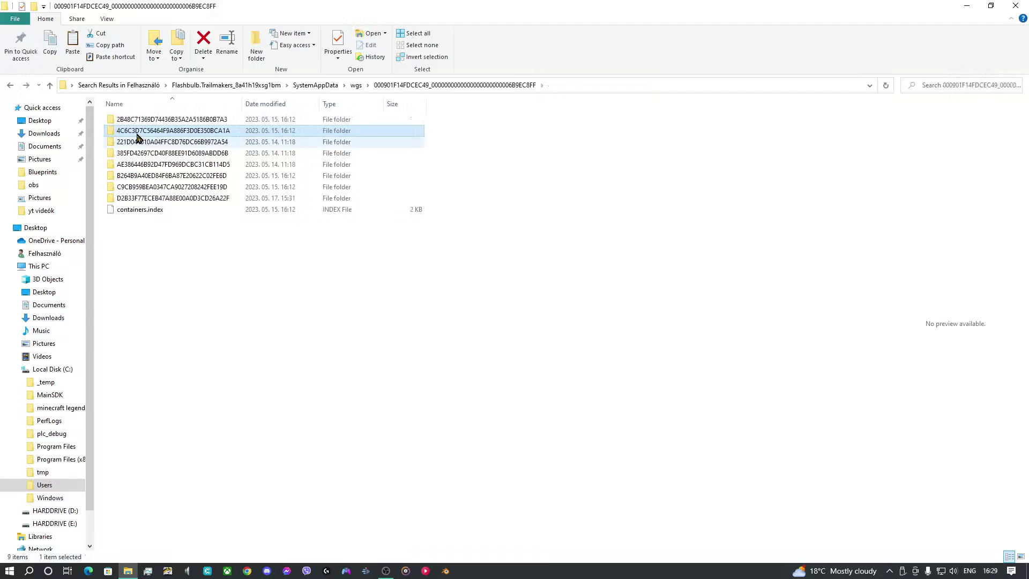
double_click(138, 119)
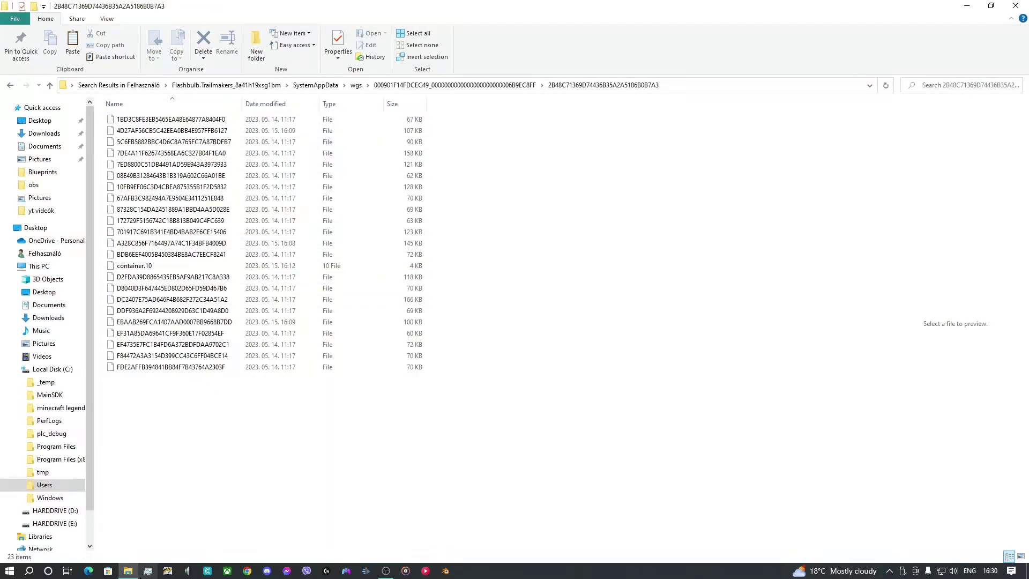
- Open a second Explorer window at the user's home folder under C:\Users, then minimize it
right_click(127, 570)
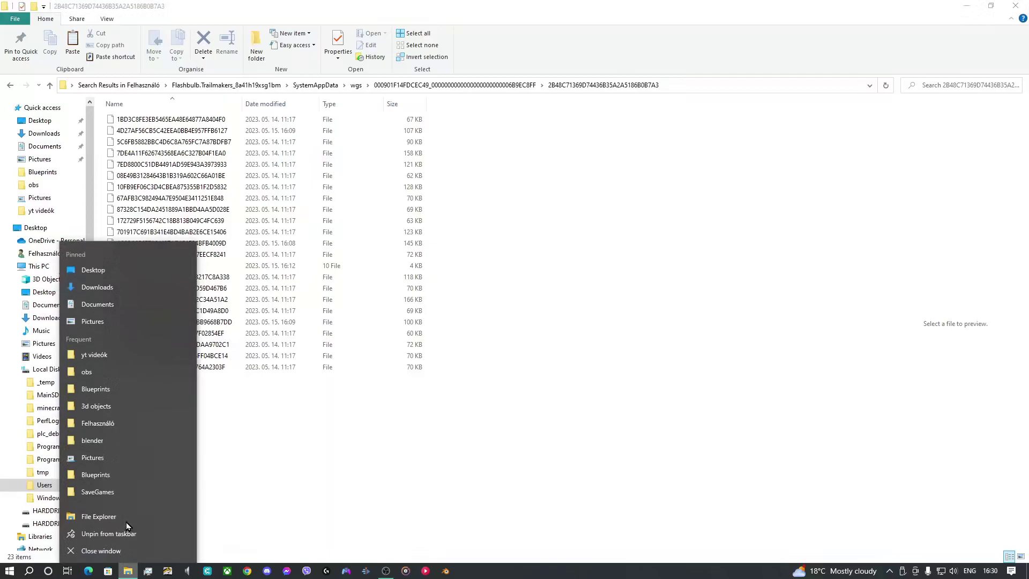
left_click(108, 270)
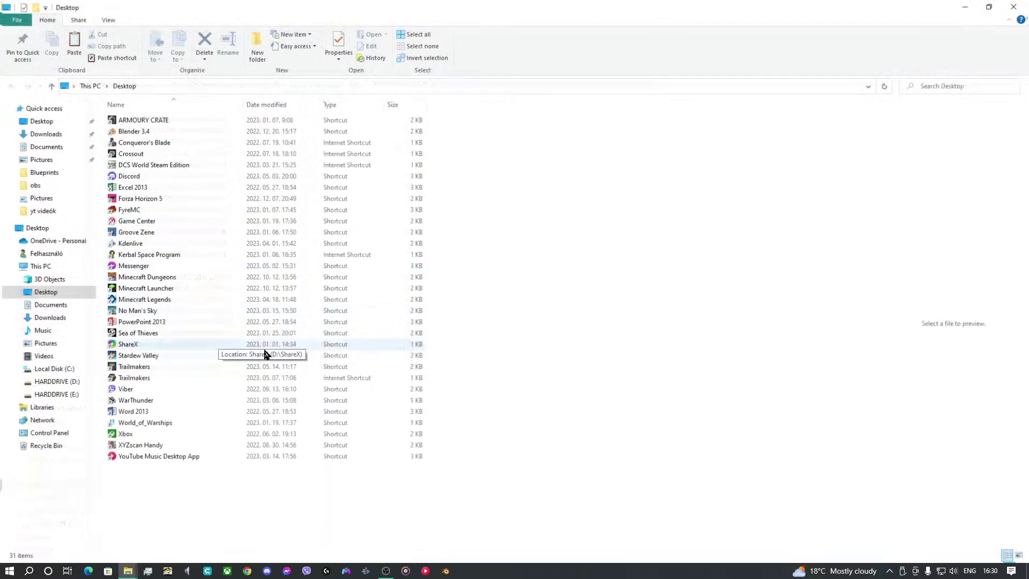
left_click(63, 371)
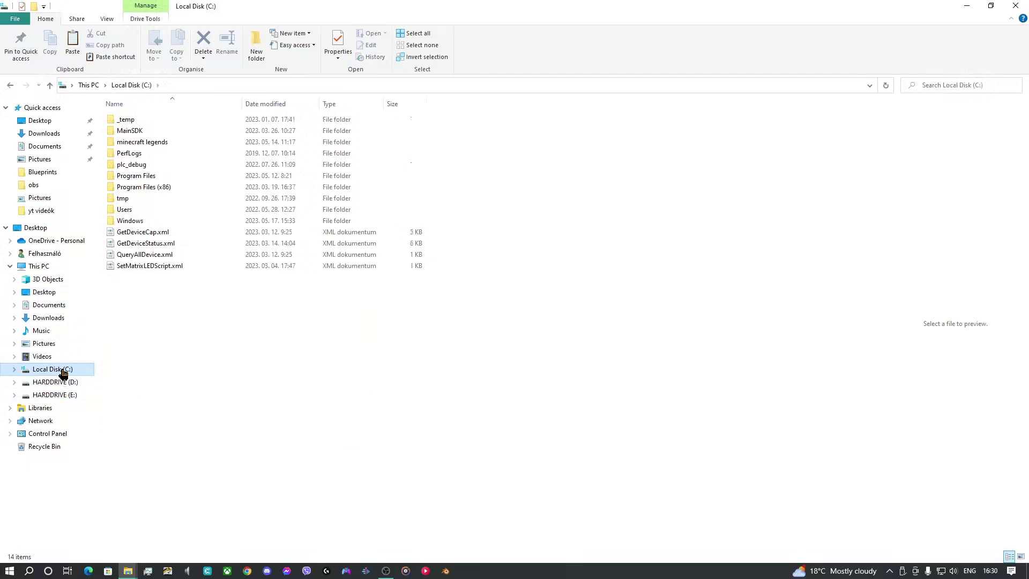
double_click(138, 210)
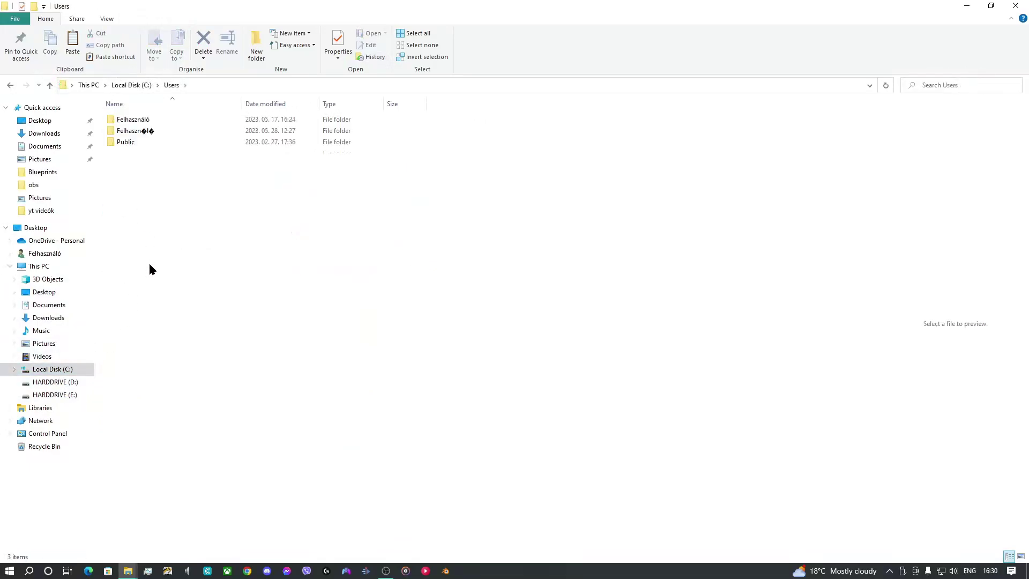
double_click(159, 119)
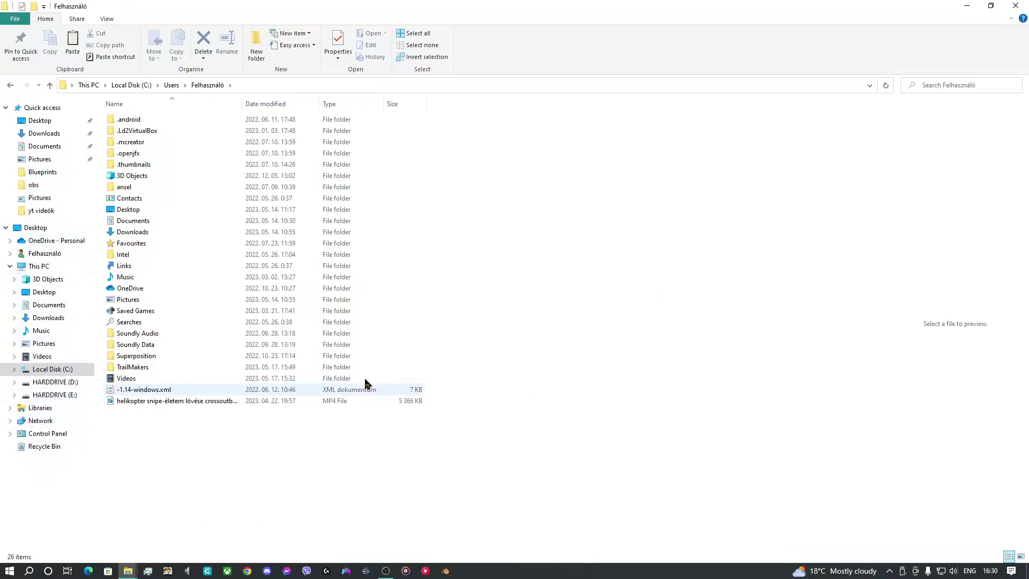
left_click(963, 9)
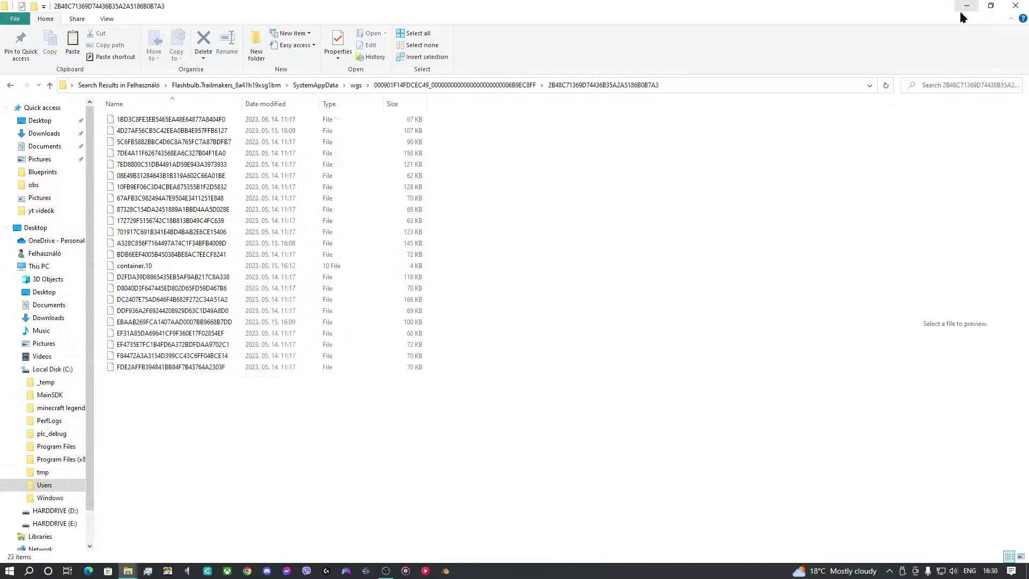
- Minimize the save folder window and launch Trailmakers from its desktop shortcut
left_click(963, 9)
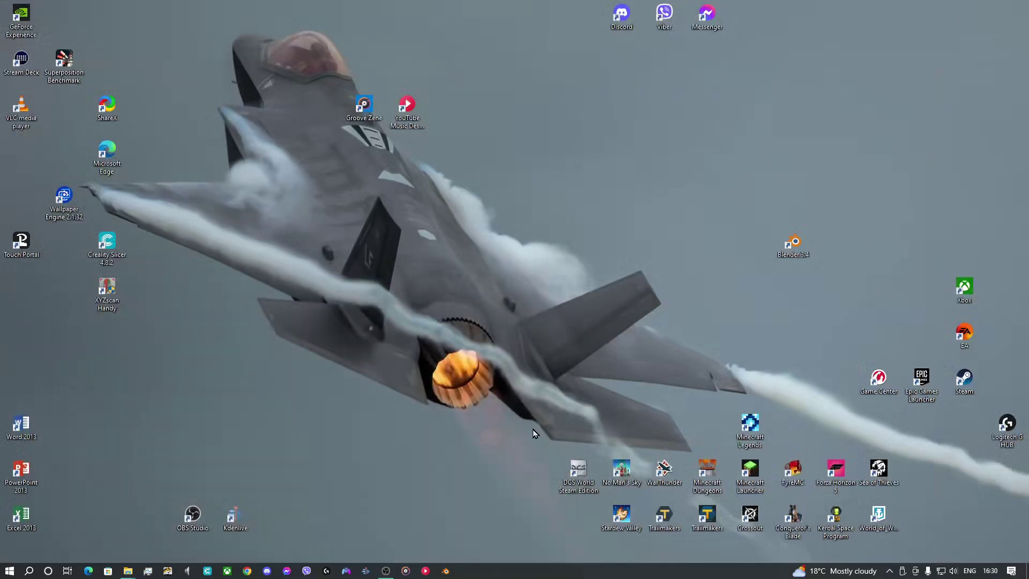
double_click(666, 529)
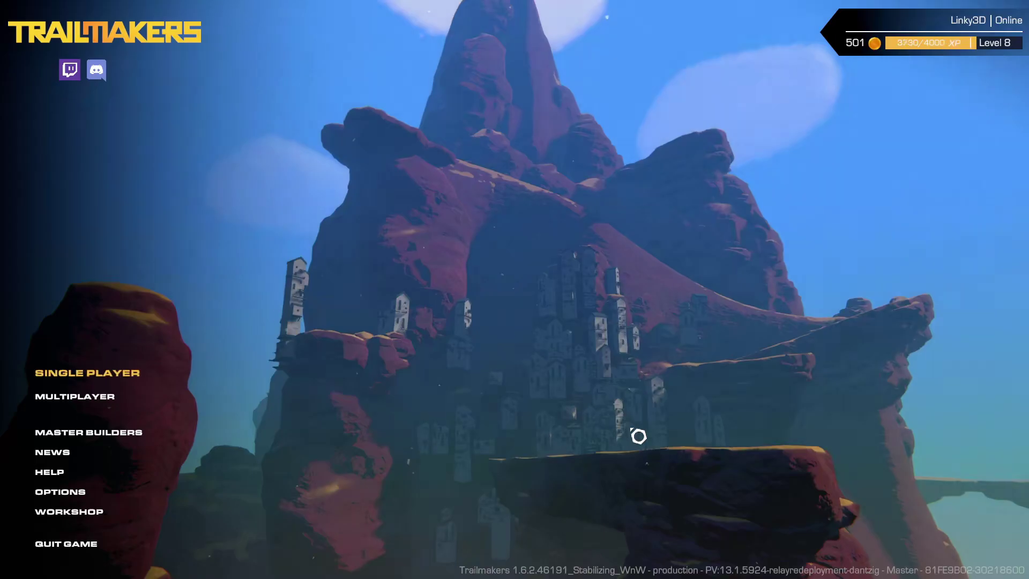
- Start a Single Player Sandbox game on the Treasure Island map
left_click(102, 381)
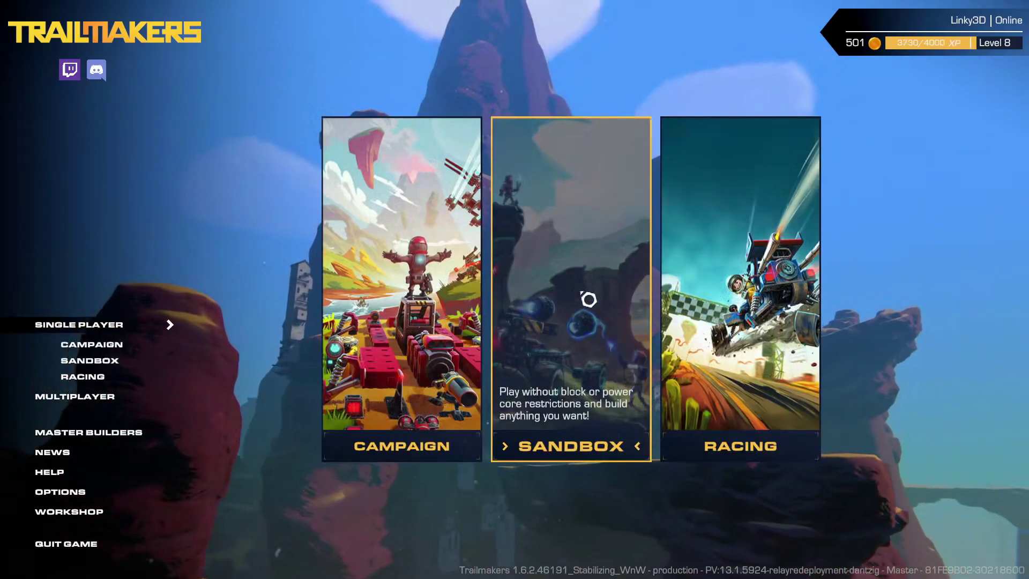
left_click(588, 296)
left_click(547, 266)
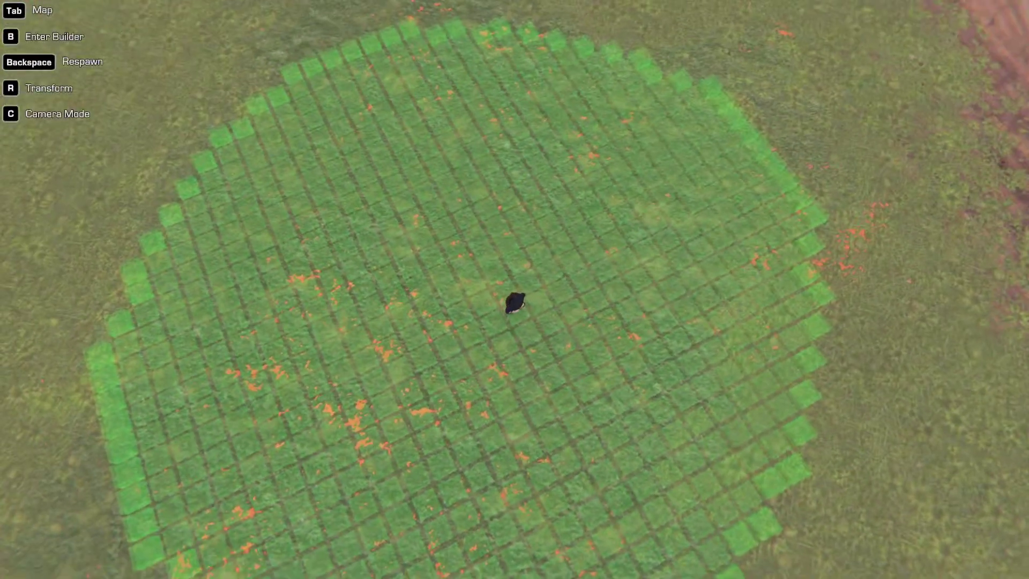
- Open the game's Blueprints folder from builder mode, then quit Trailmakers
key("b")
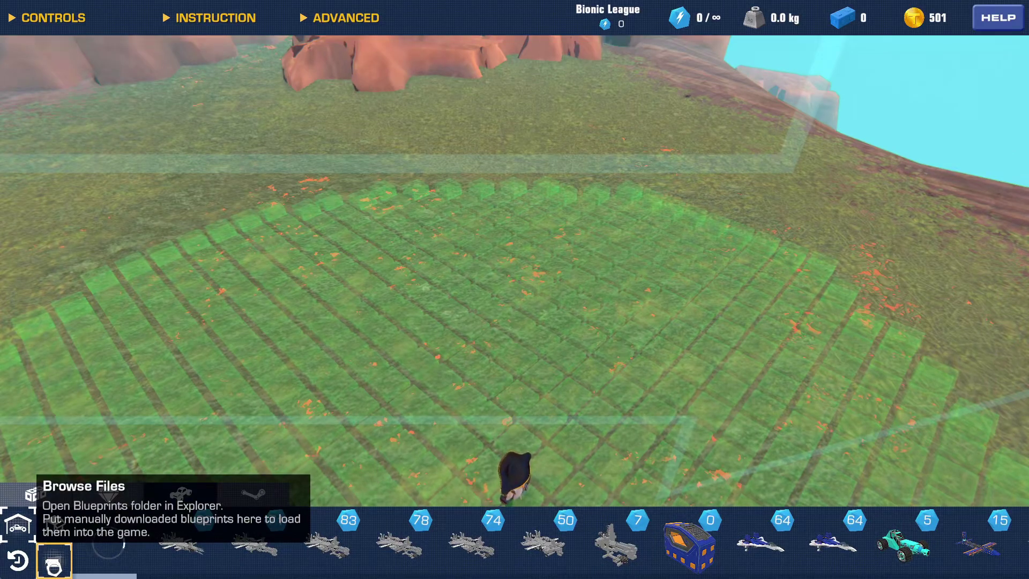
left_click(53, 560)
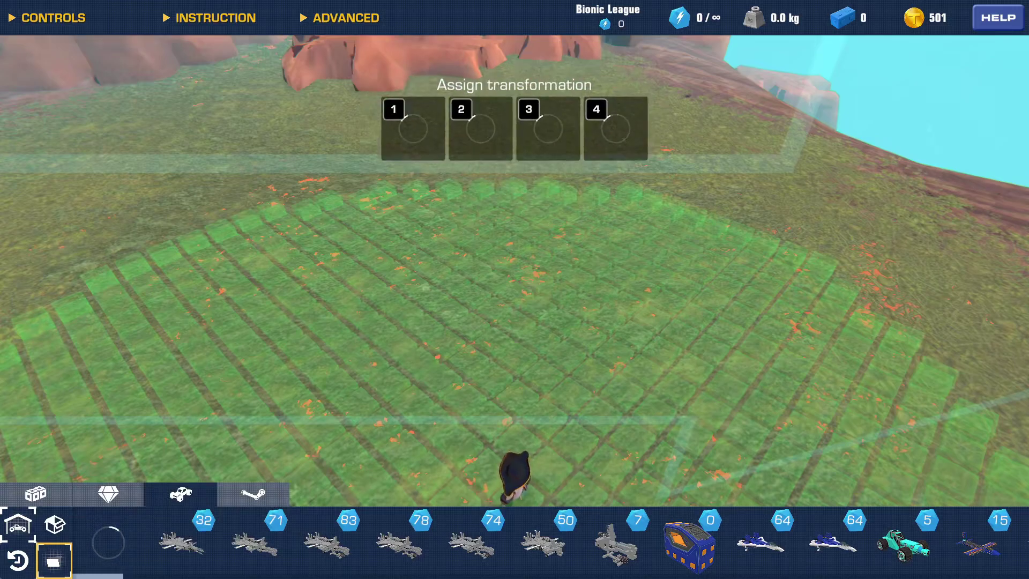
key("Escape")
left_click(106, 542)
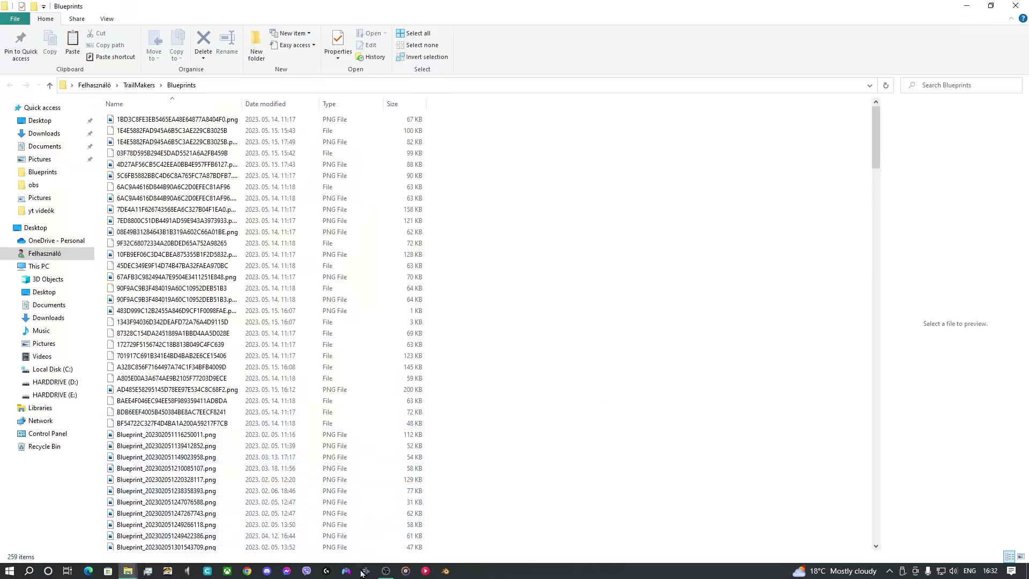
mouse_move(128, 569)
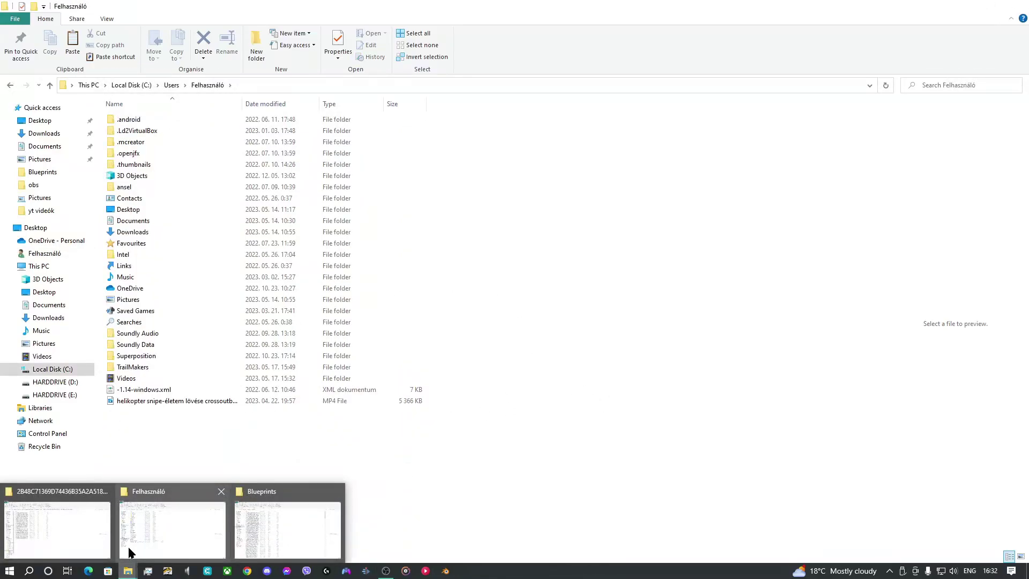
left_click(130, 552)
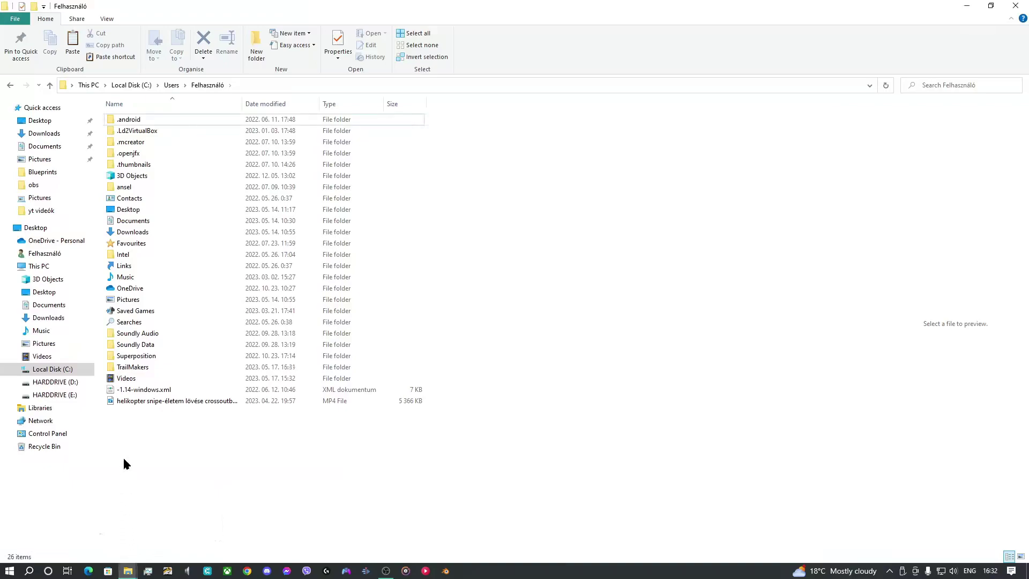
left_click(130, 368)
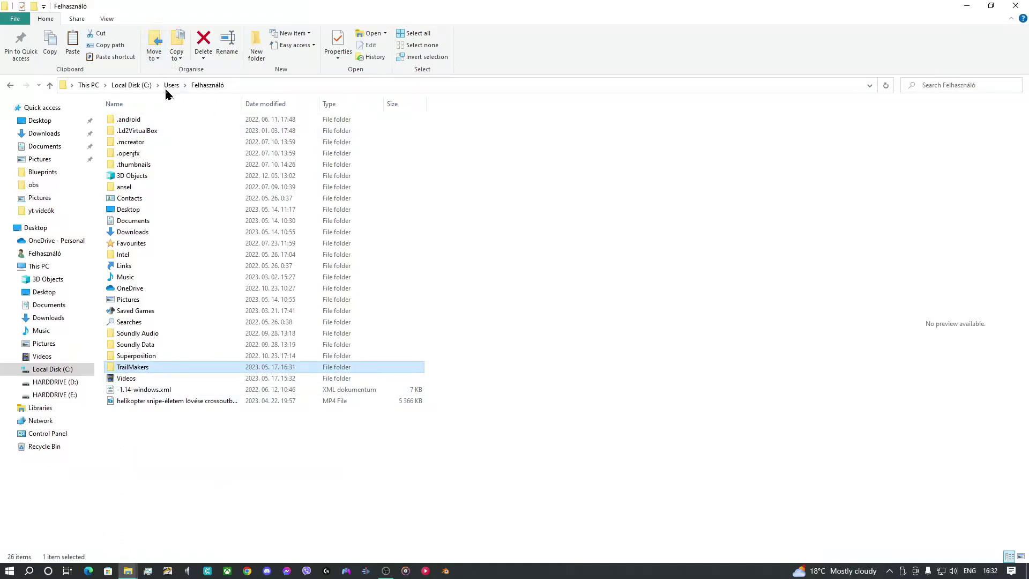
double_click(128, 369)
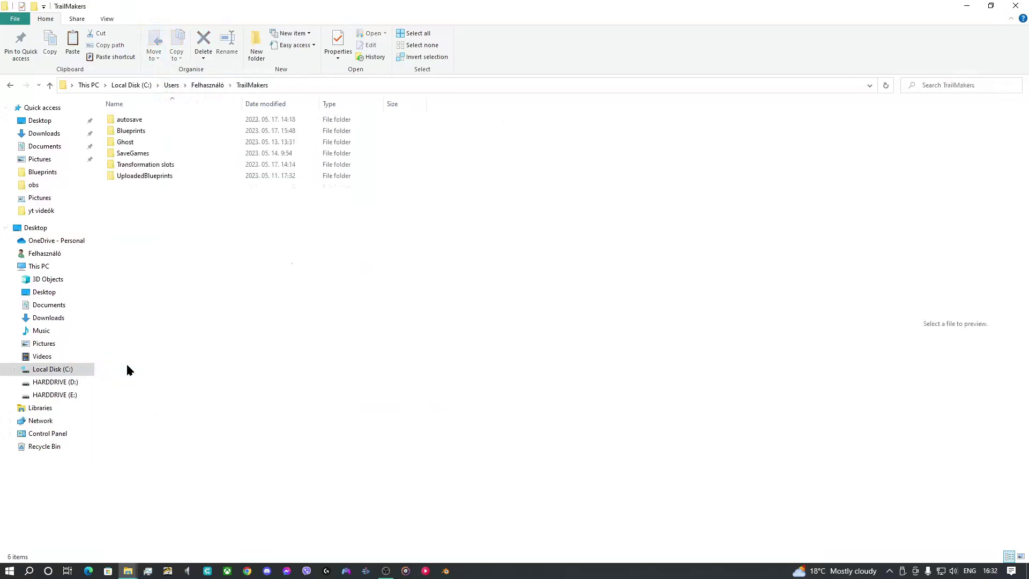
double_click(135, 132)
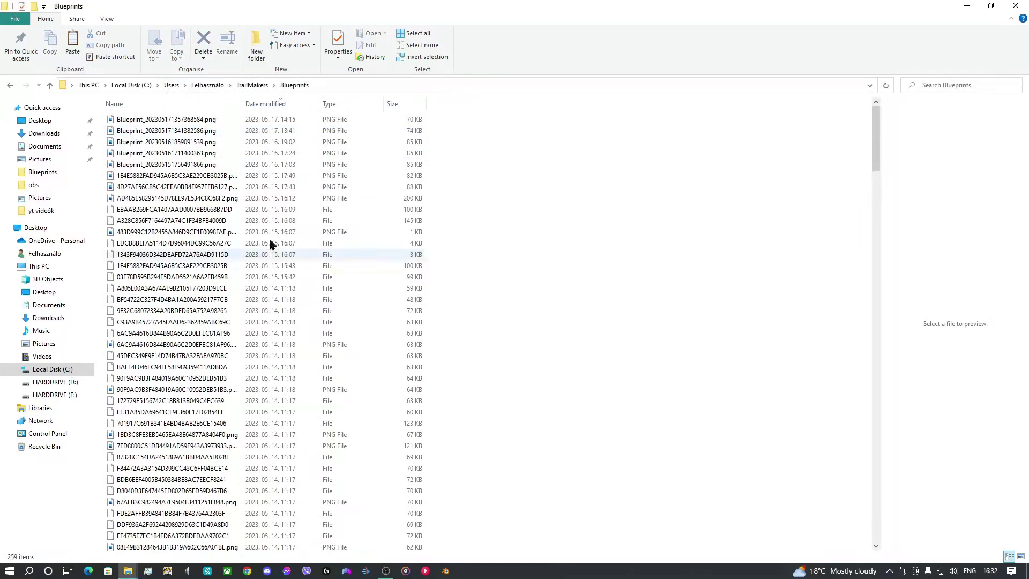
mouse_move(127, 570)
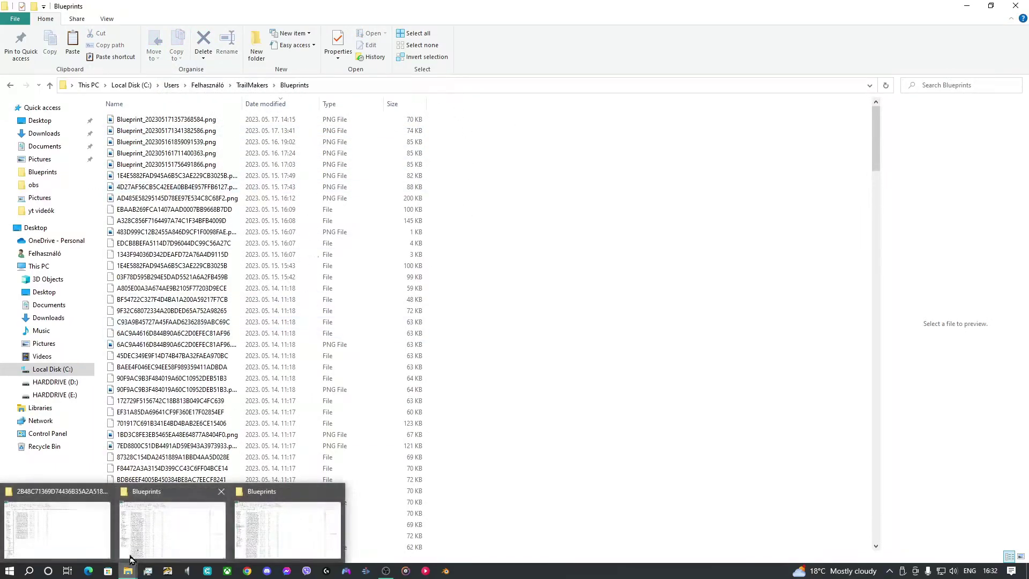
left_click(334, 492)
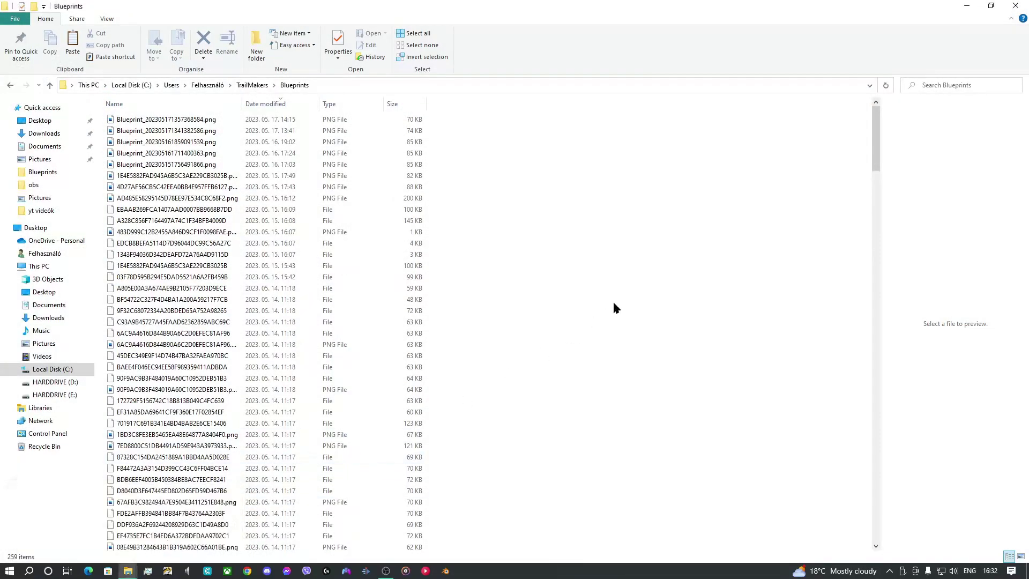
scroll(232, 319, "down", 15)
scroll(206, 397, "up", 10)
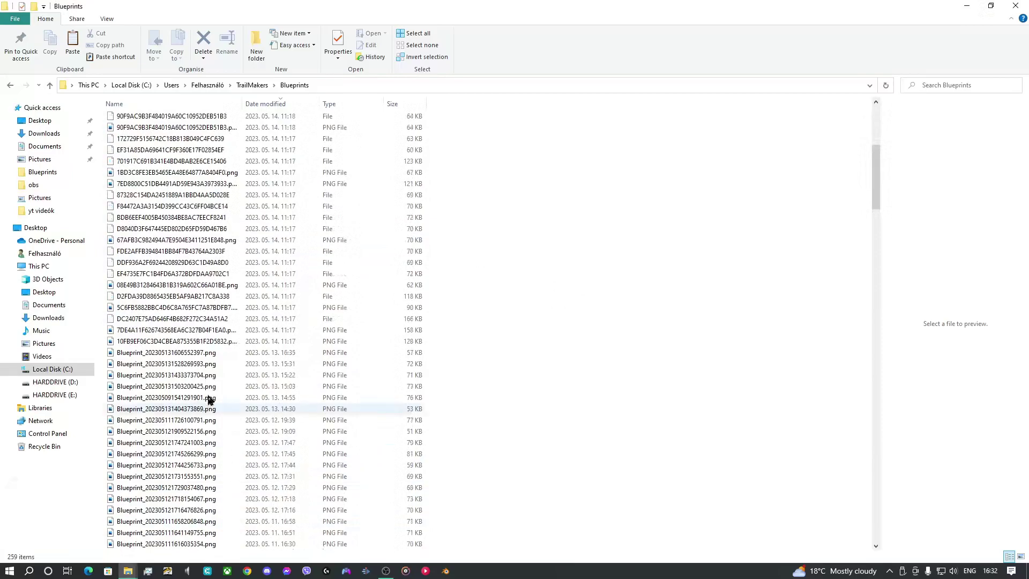
left_click(188, 342)
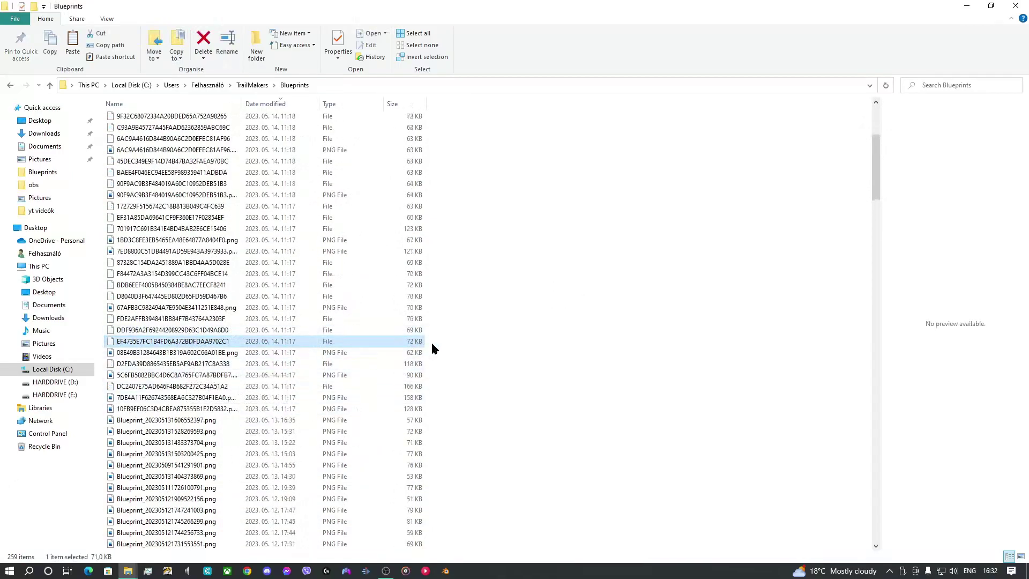
left_click(313, 332)
left_click(315, 340)
scroll(467, 321, "up", 6)
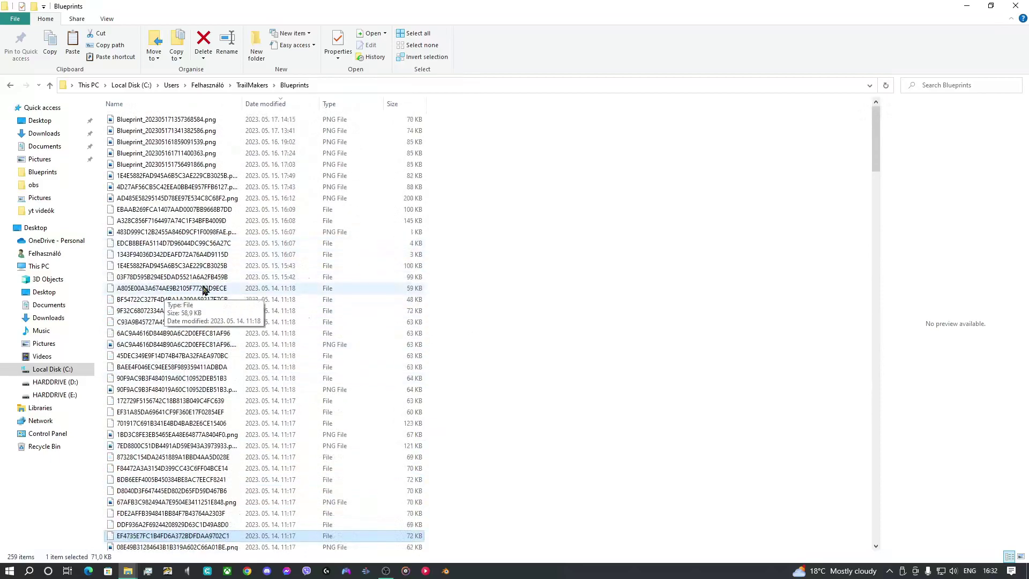
scroll(243, 324, "down", 3)
scroll(241, 324, "down", 2)
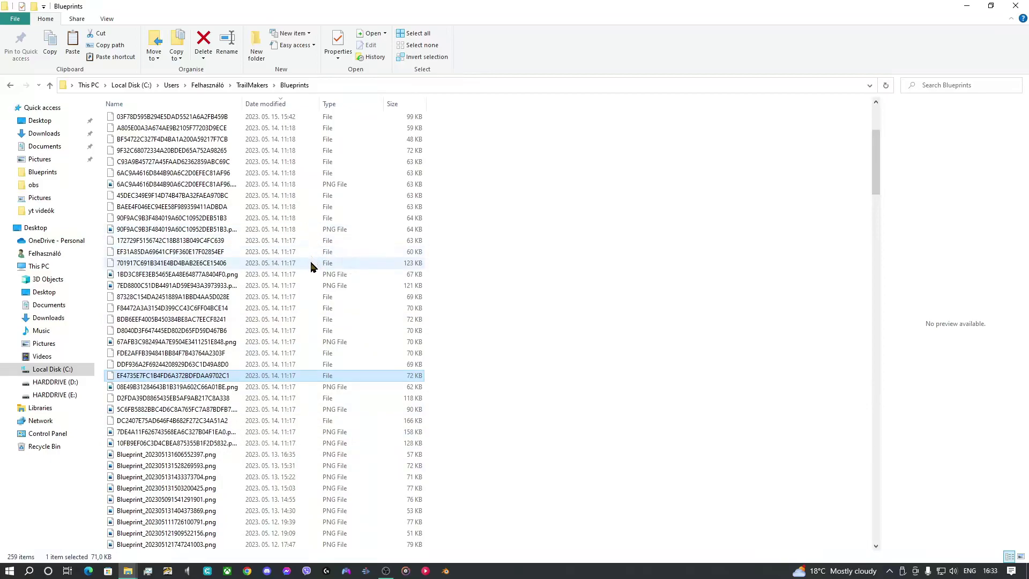
left_click(558, 278)
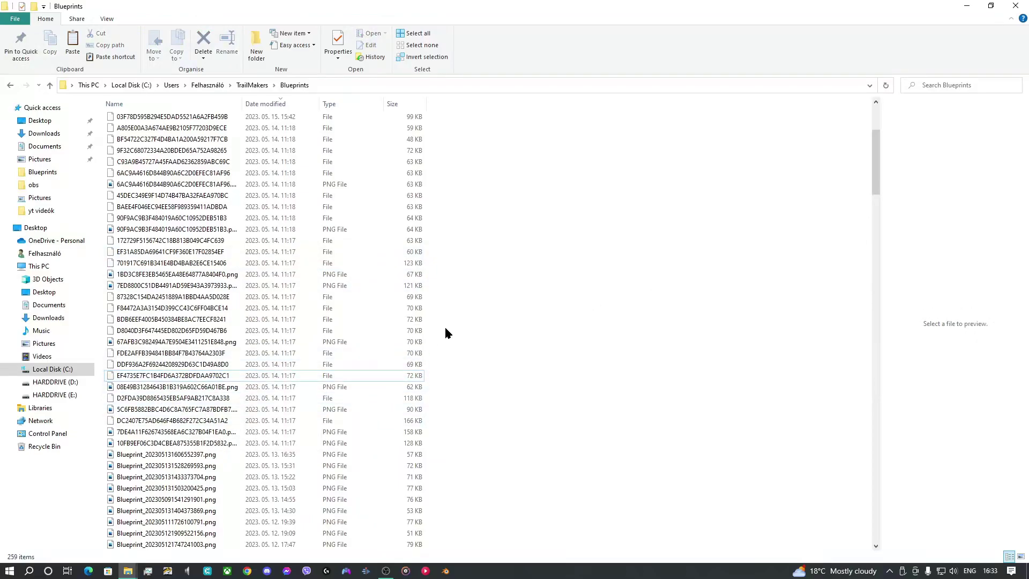
scroll(445, 328, "up", 3)
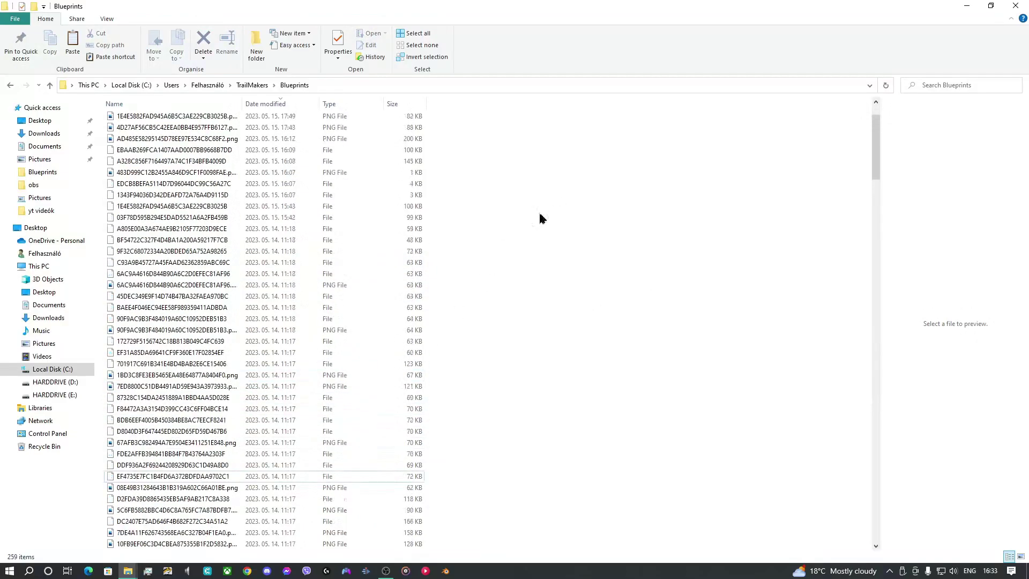
scroll(326, 301, "up", 2)
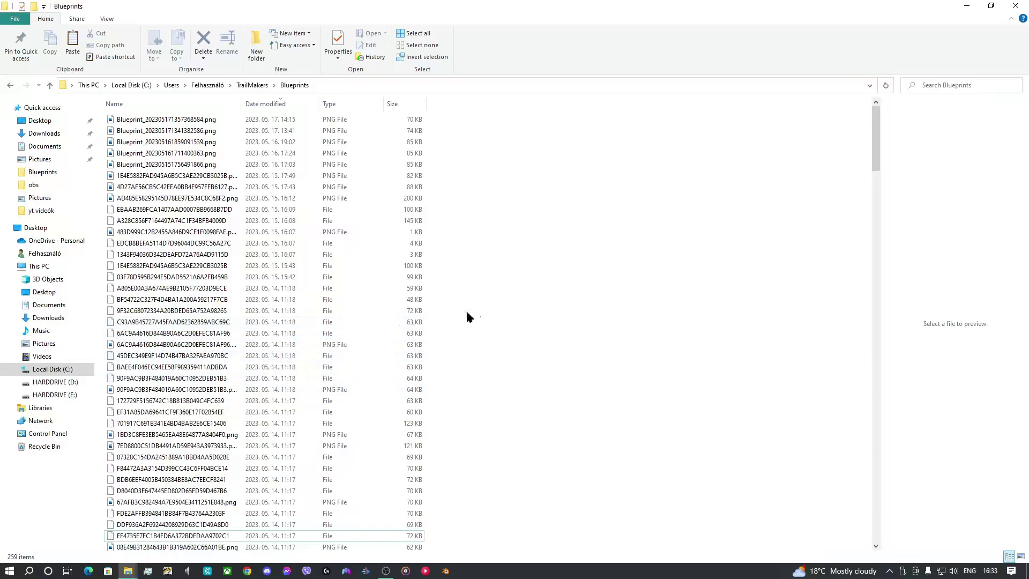
- Paste the nine copied files into Blueprints, skipping the 9 same-named files
right_click(495, 306)
left_click(517, 381)
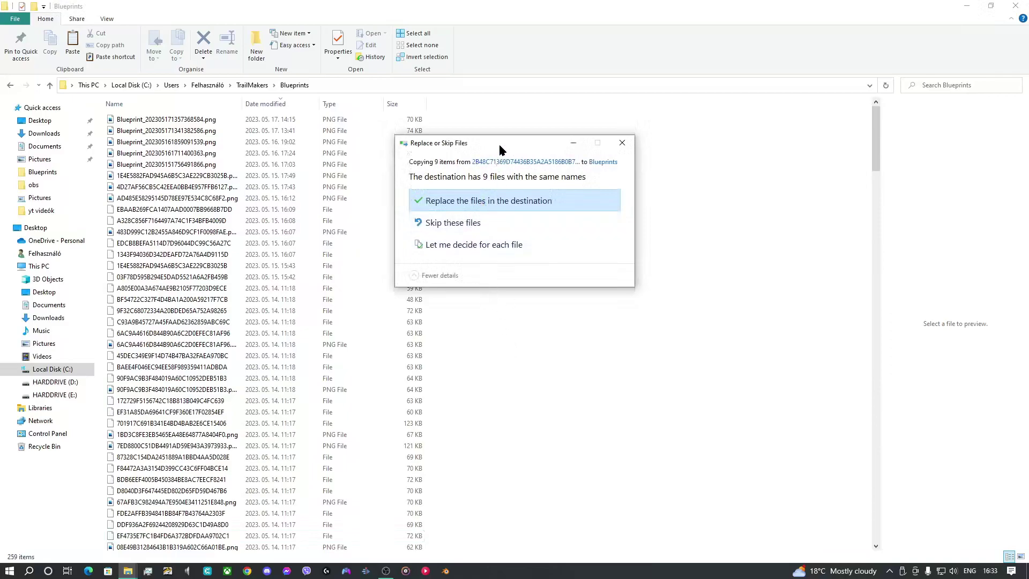
left_click_drag(500, 149, 437, 222)
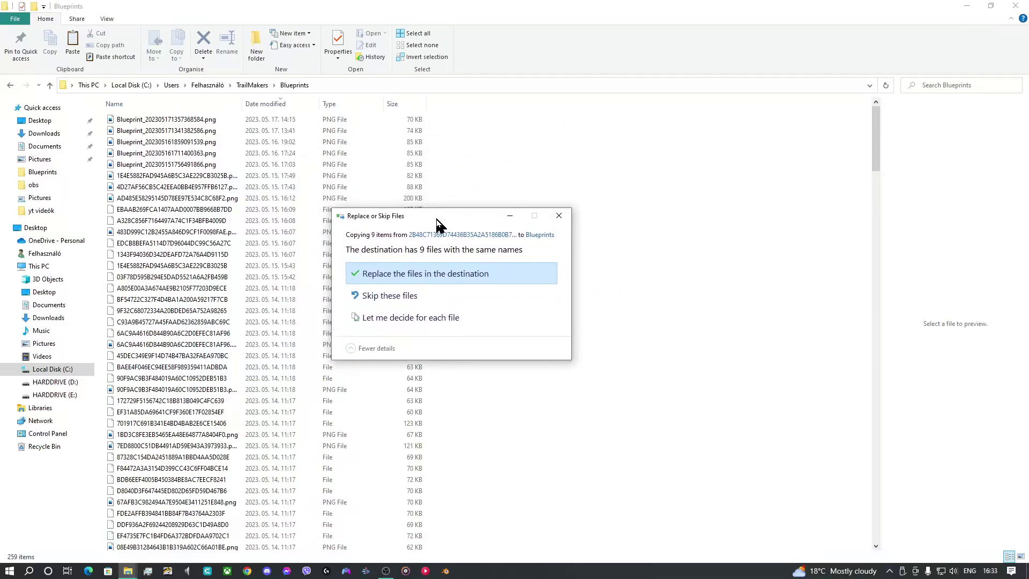
left_click(442, 296)
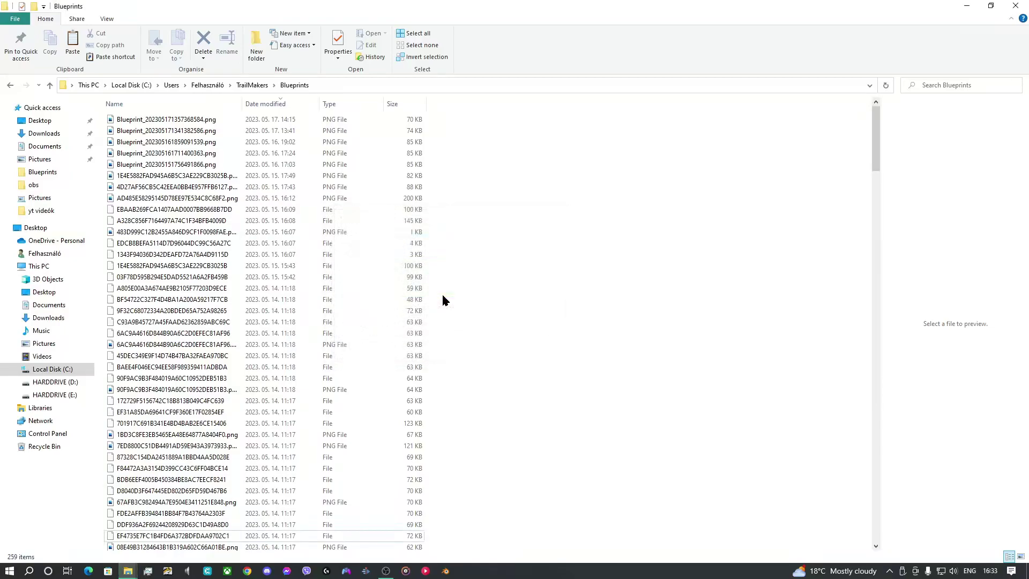
- Select the EBAAB269FCA1407AAD0007BB9668B7DD file, bring up its actions, then clear the selection
scroll(343, 443, "down", 6)
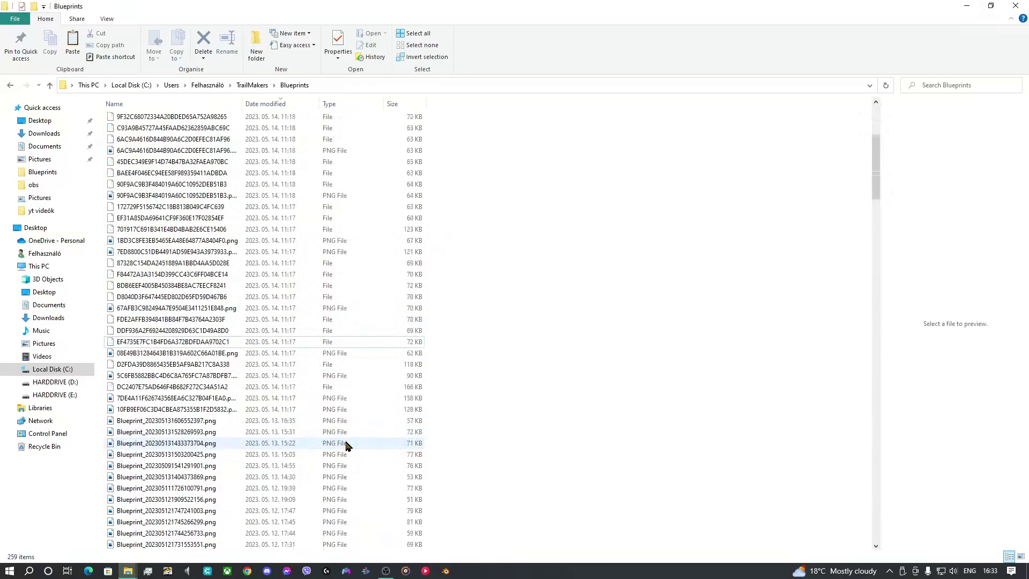
scroll(346, 446, "up", 6)
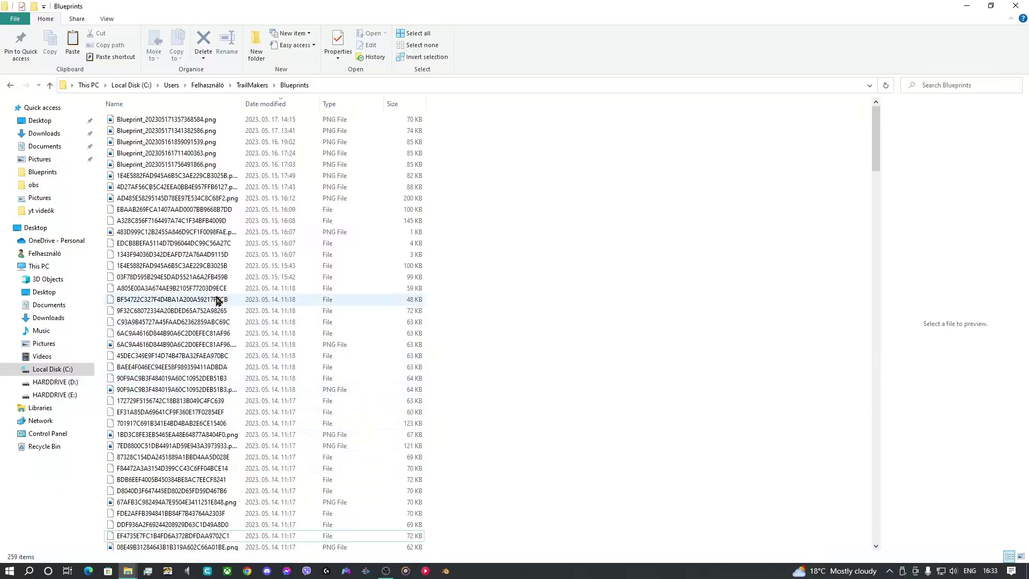
left_click(193, 213)
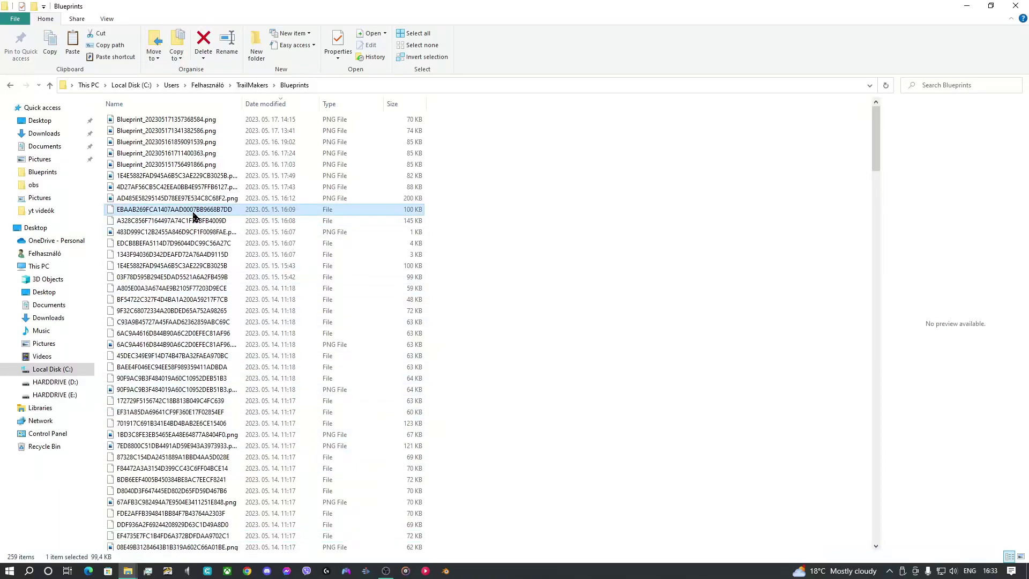
right_click(193, 213)
left_click(640, 204)
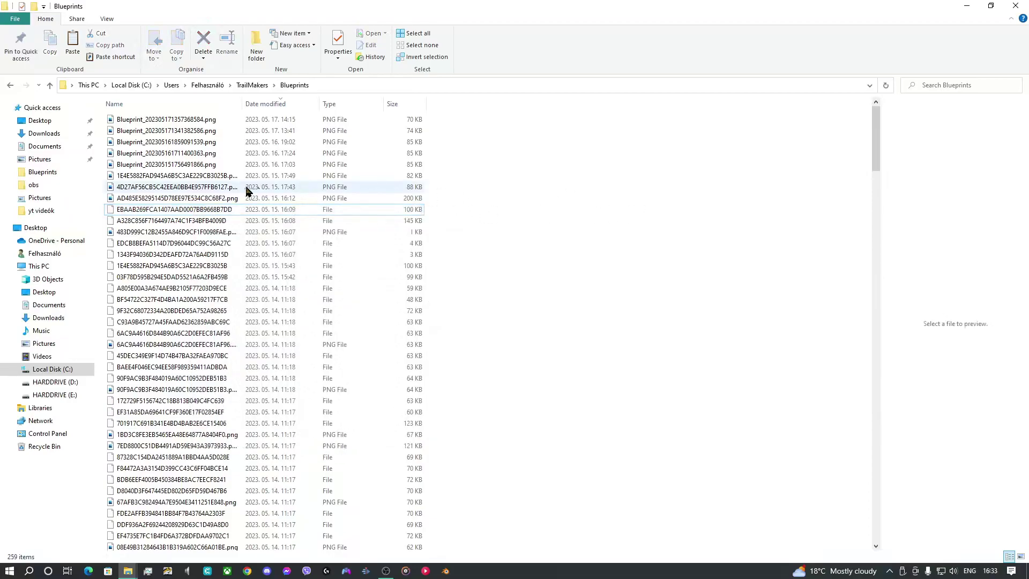
- Toggle File name extensions off and back on, then reselect the extensionless EBAAB269 file
left_click(114, 20)
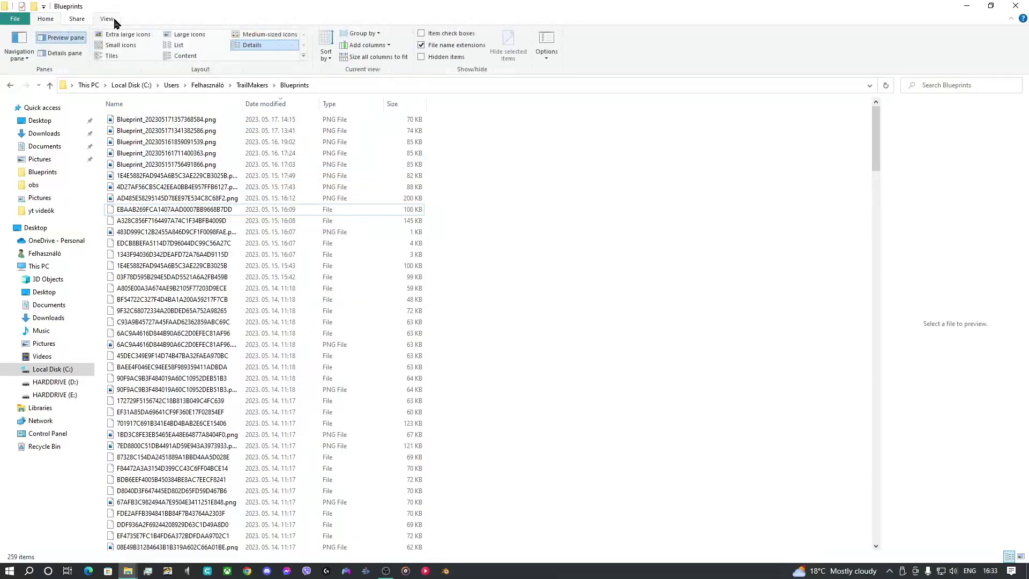
left_click(424, 47)
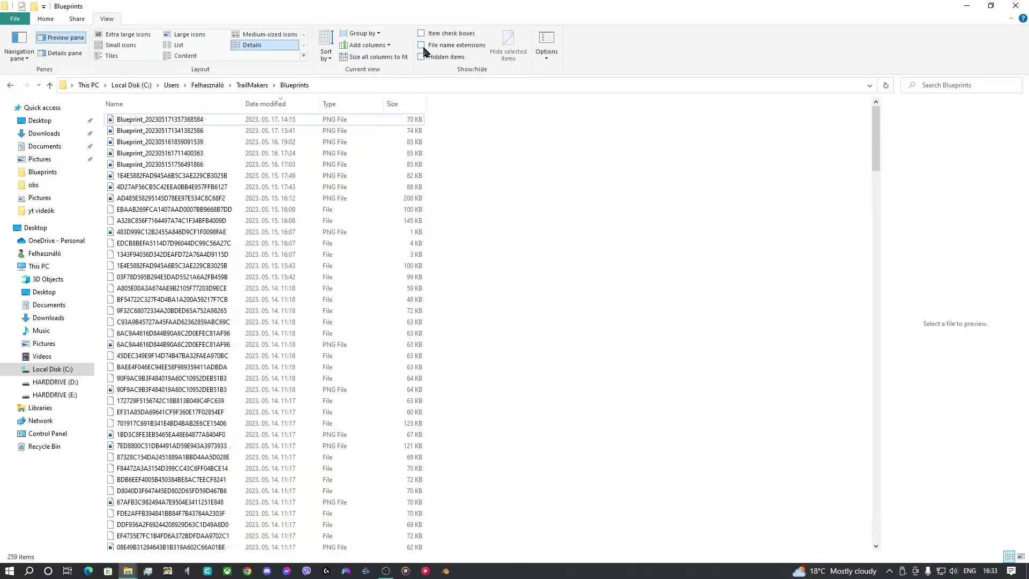
left_click(423, 47)
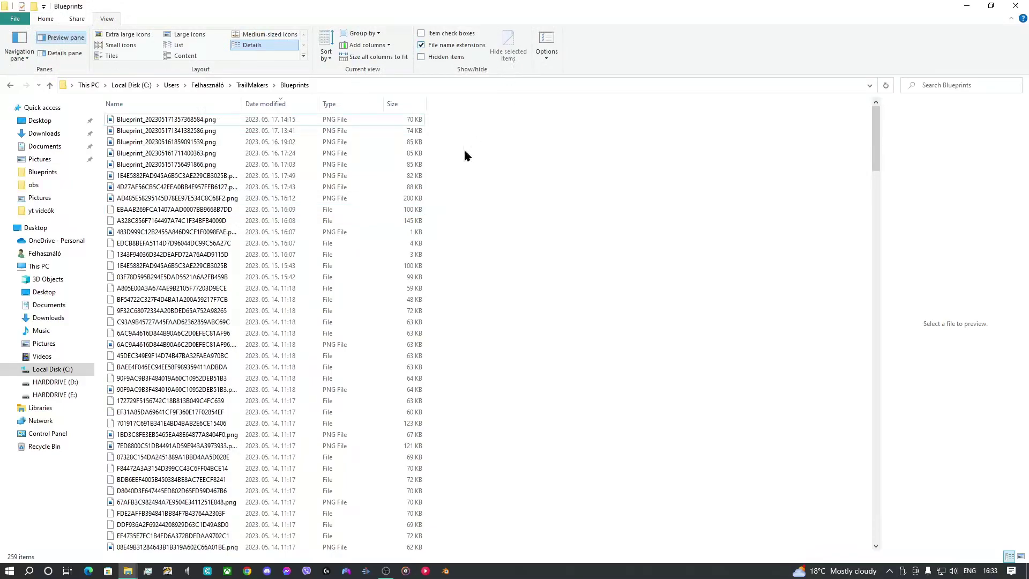
left_click(146, 209)
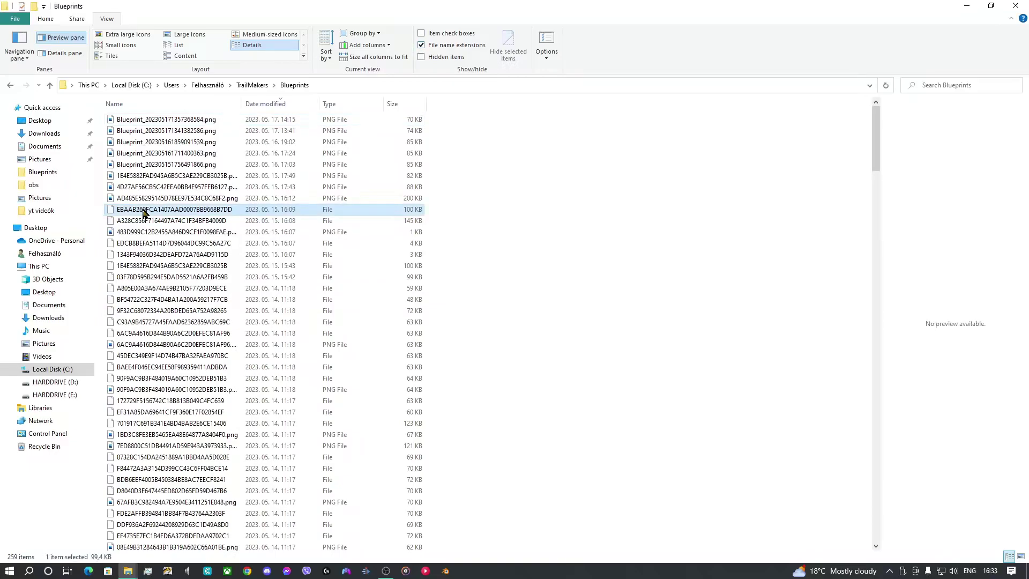
- Rename EBAAB269FCA1407AAD0007BB9668B7DD by appending .png and select it to preview the aircraft
right_click(278, 208)
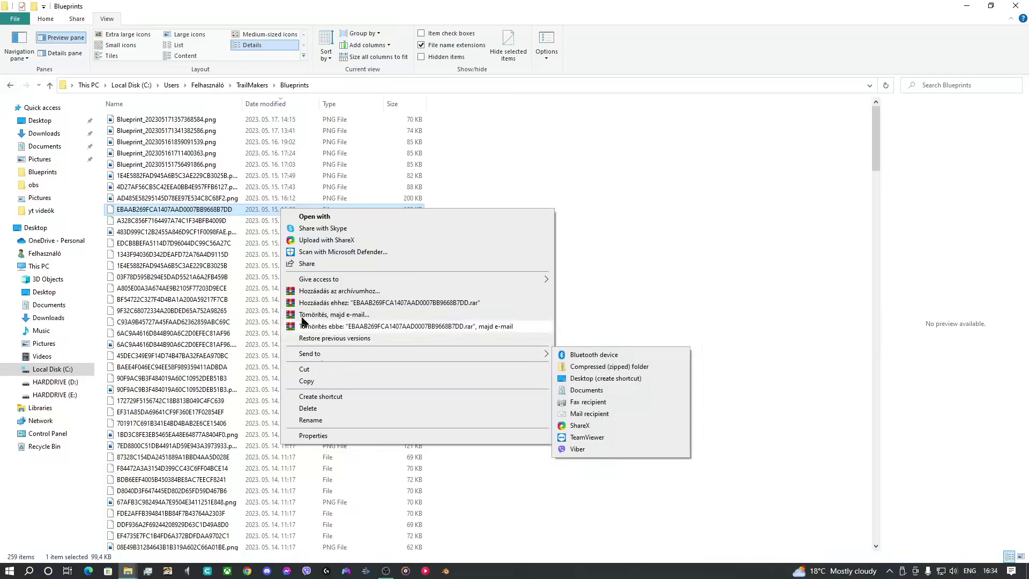
left_click(742, 270)
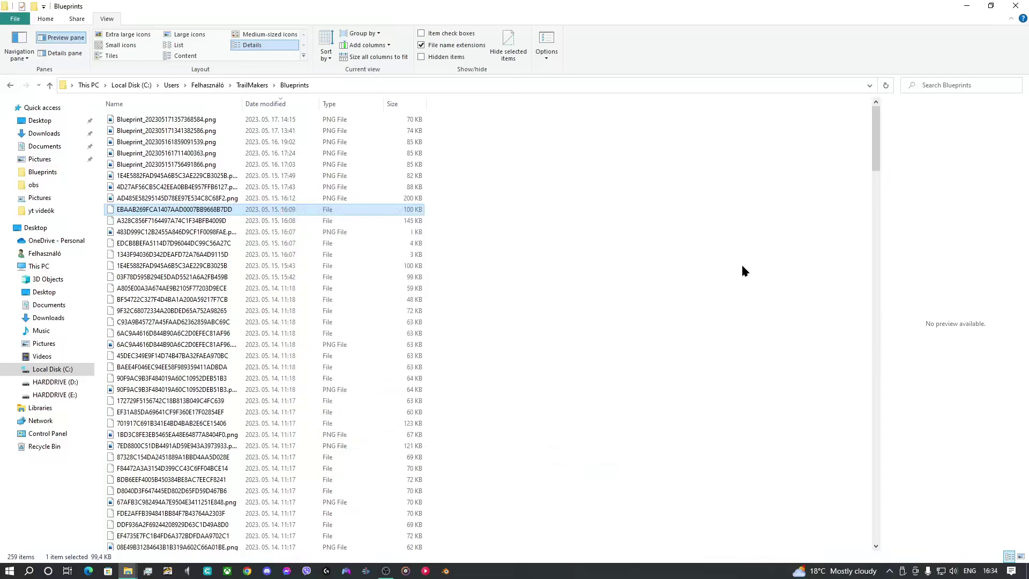
left_click(246, 212)
right_click(317, 210)
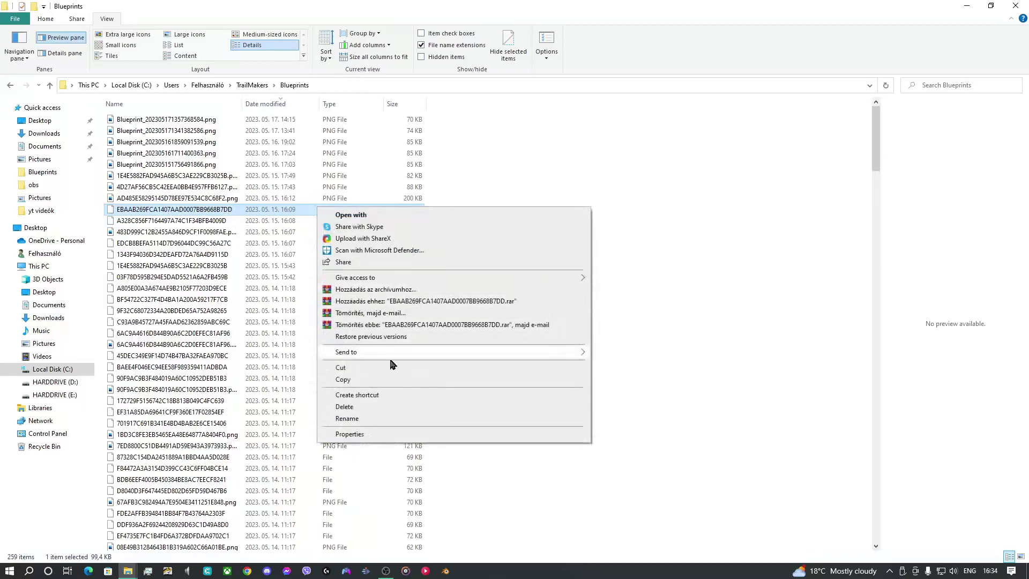
left_click(376, 427)
left_click(240, 208)
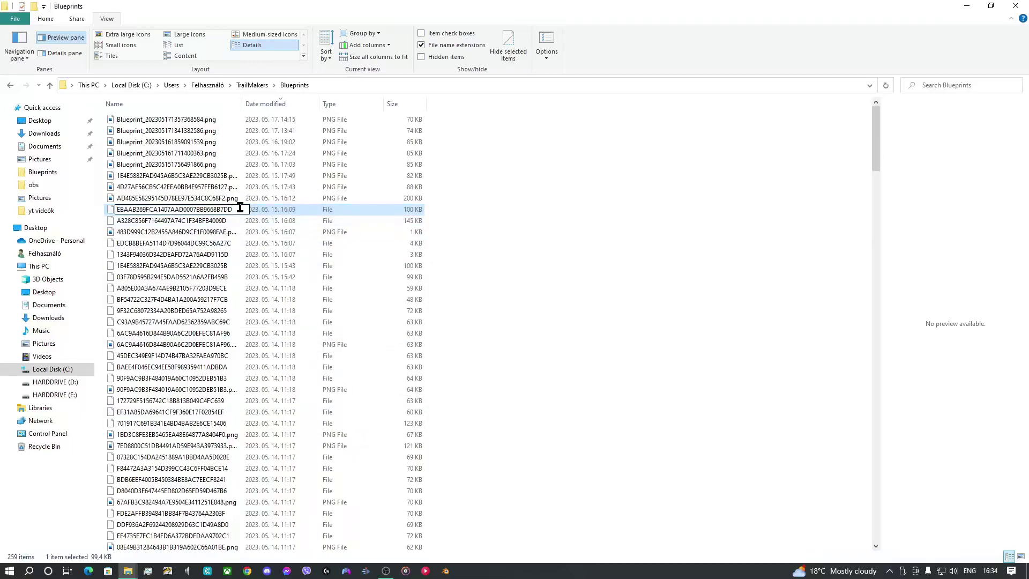
type(".png")
left_click(547, 204)
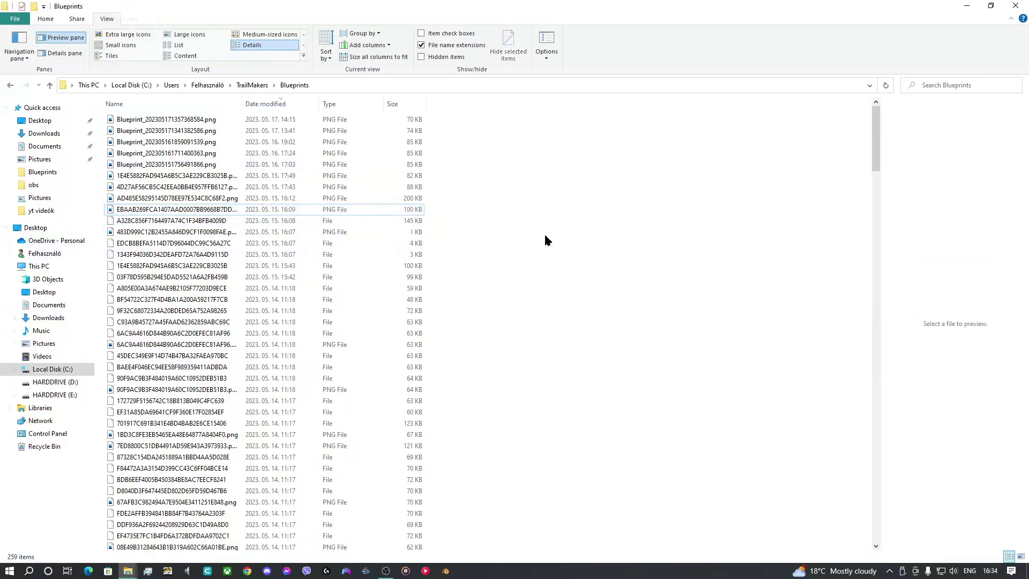
left_click(242, 220)
left_click(259, 210)
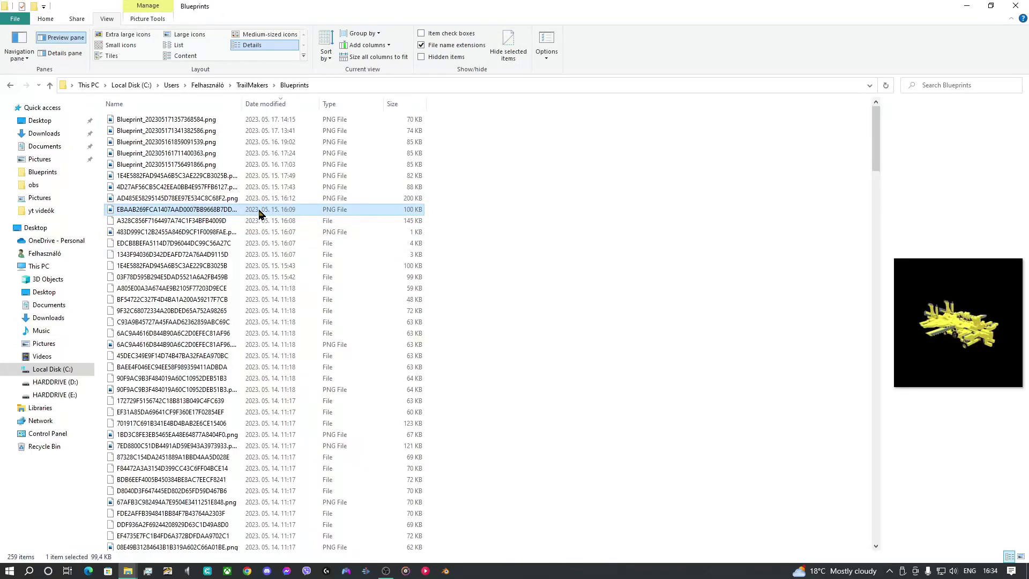
- View the renamed PNG's yellow aircraft in Photos, close it, and minimize the Blueprints window
double_click(259, 210)
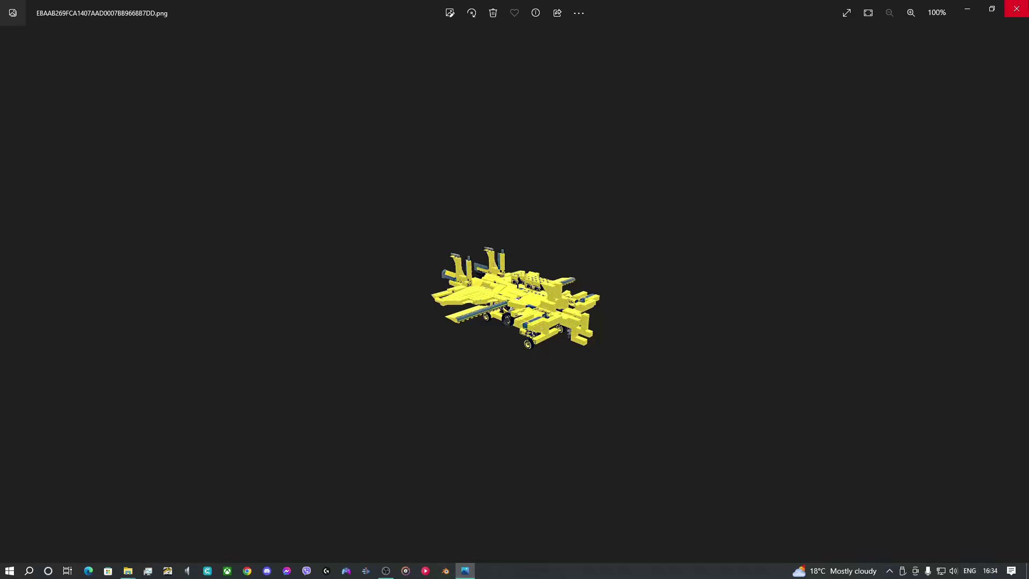
left_click(1016, 8)
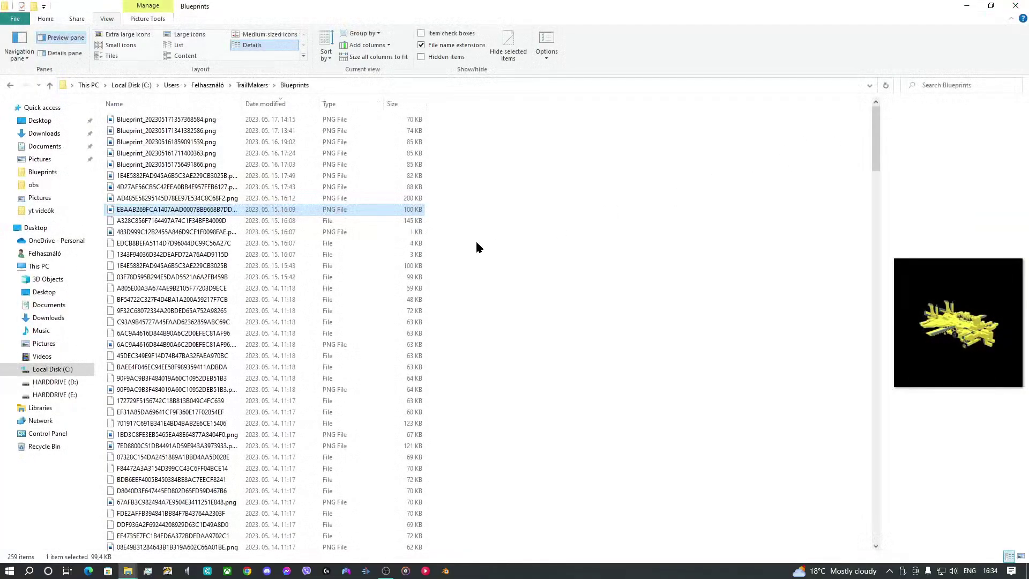
left_click(380, 212)
left_click(495, 218)
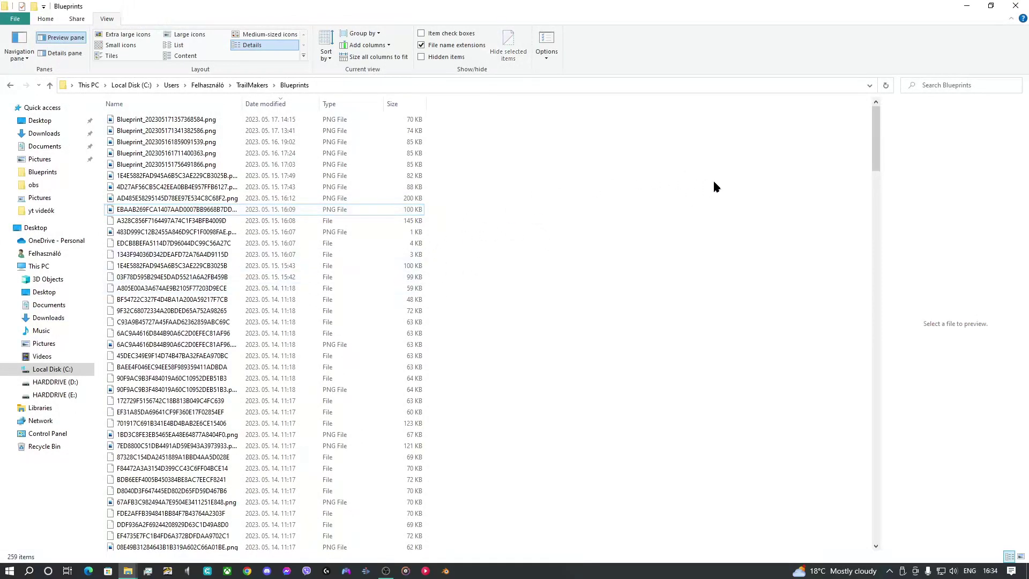
left_click(966, 6)
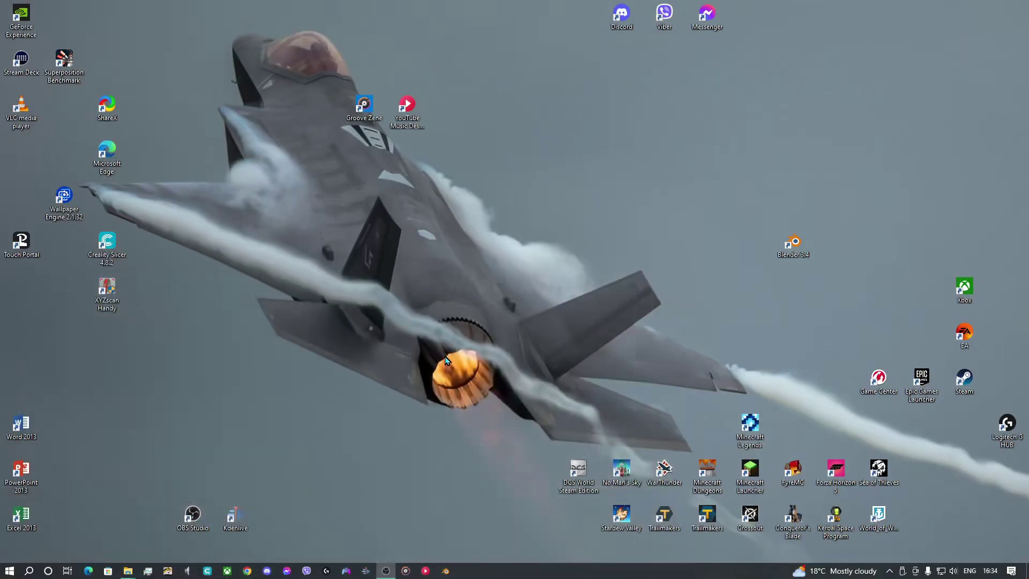